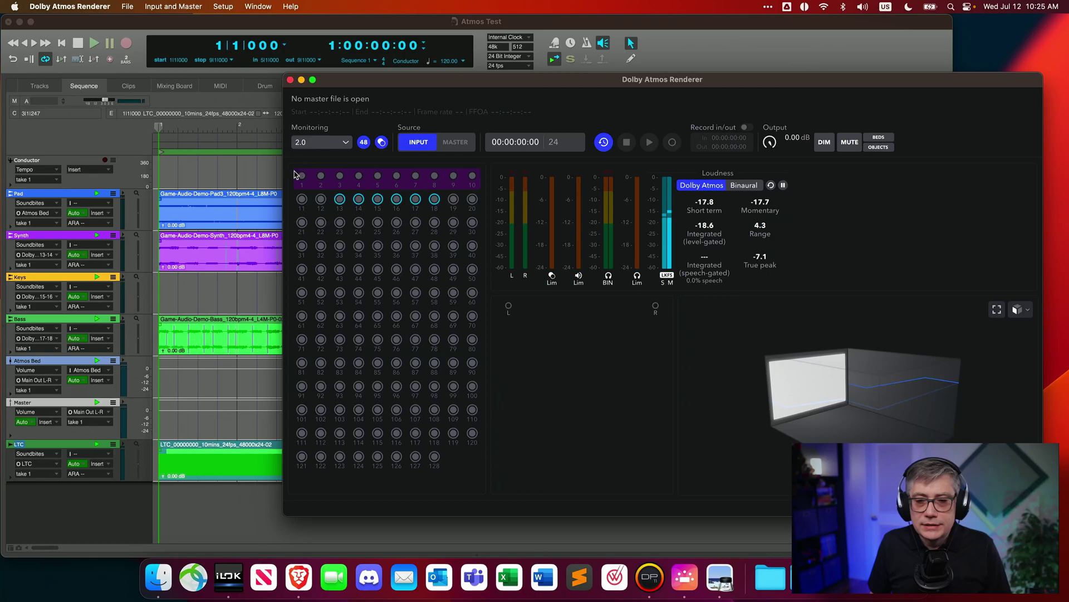
Step: Play the sequence in Digital Performer and check the bed and object channel activity in Dolby Atmos Renderer
click(181, 26)
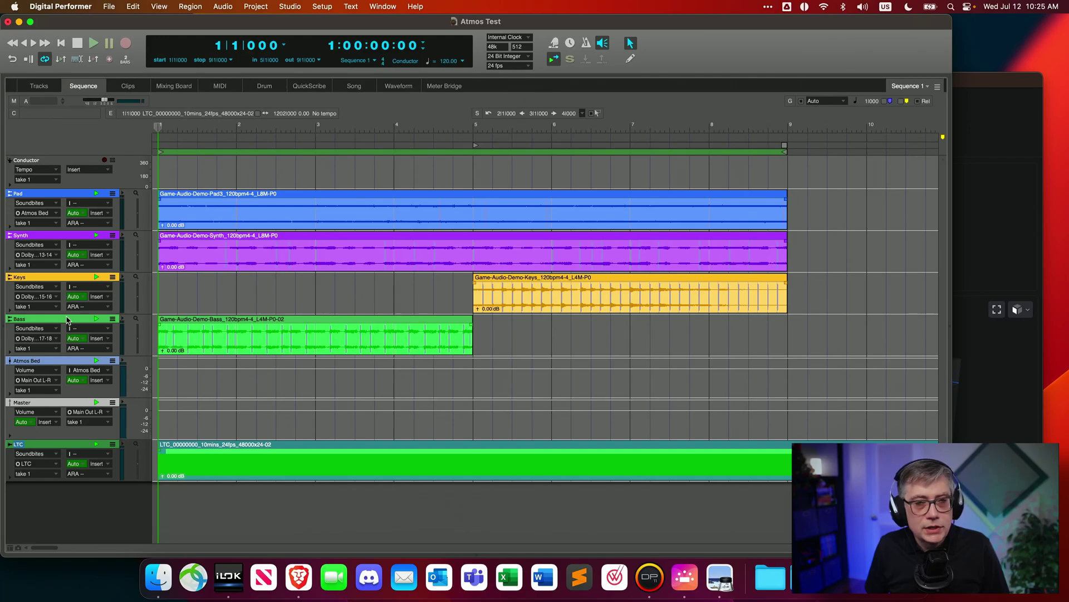
click(684, 578)
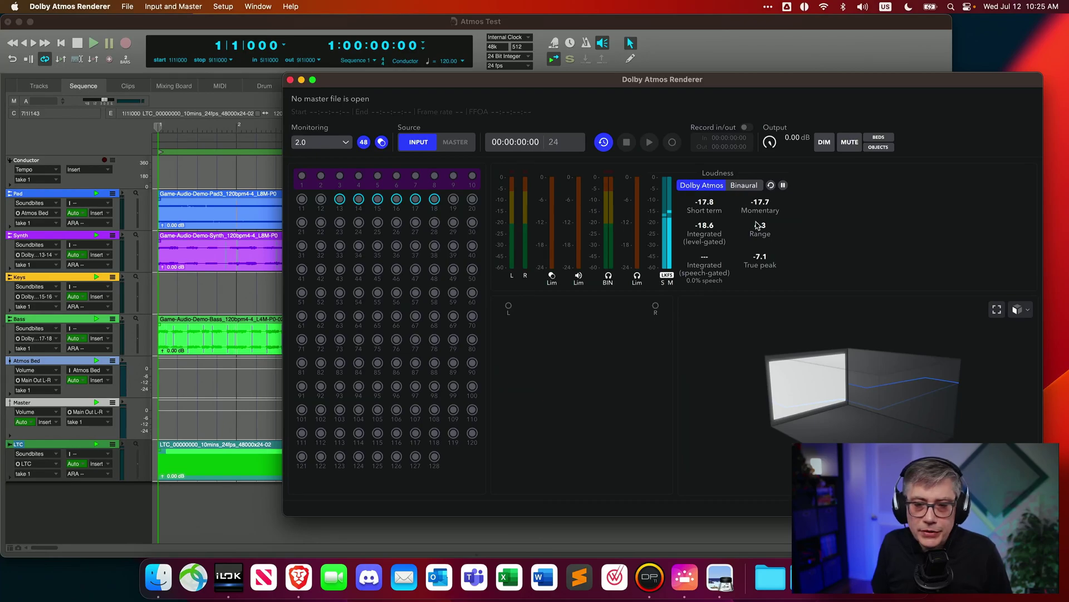
click(136, 25)
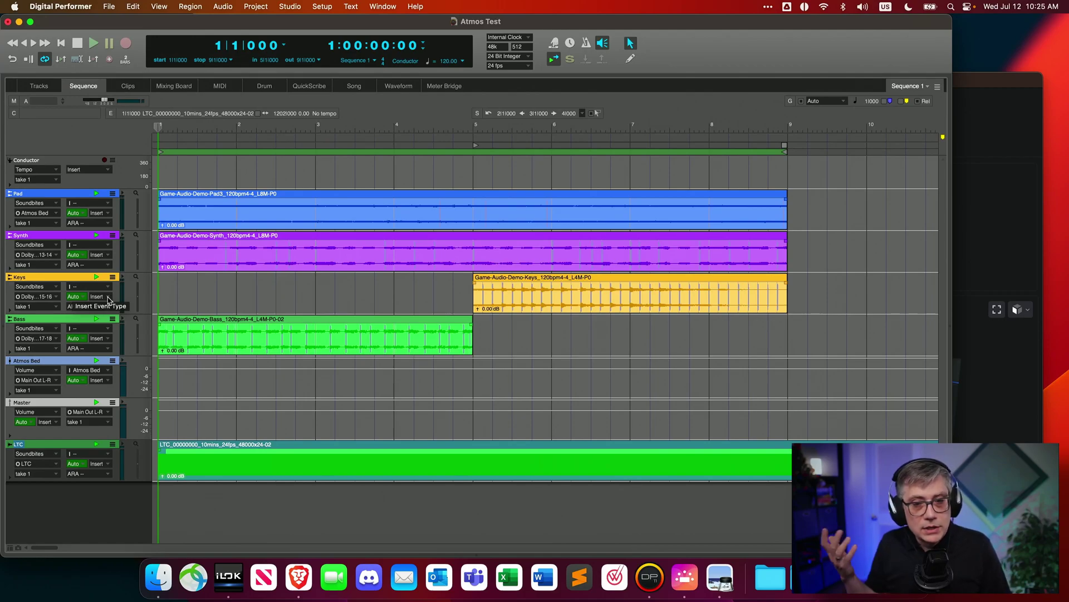
key(space)
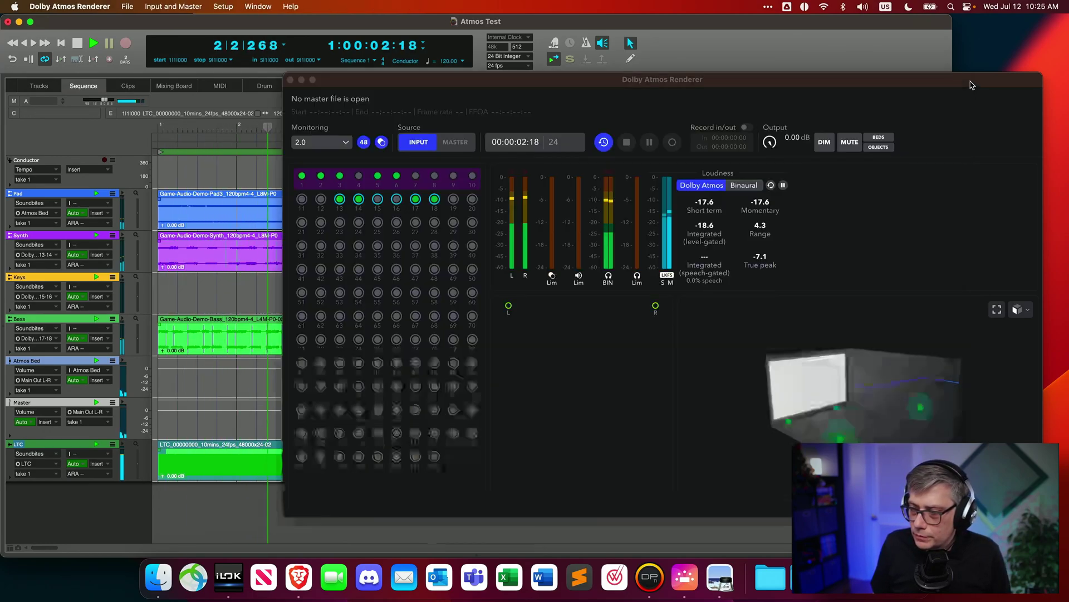
click(970, 288)
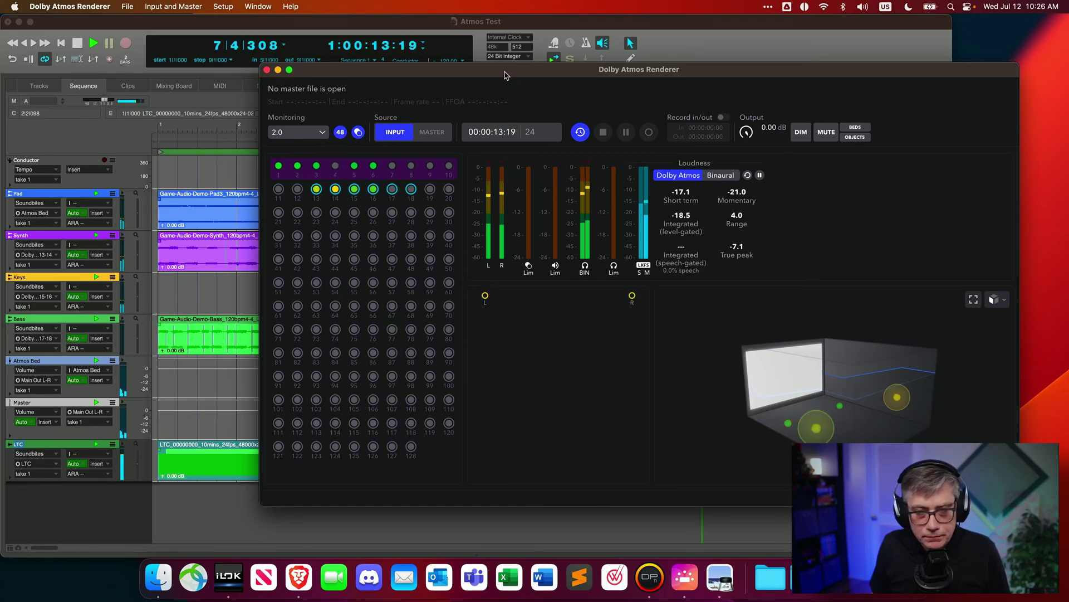
click(434, 23)
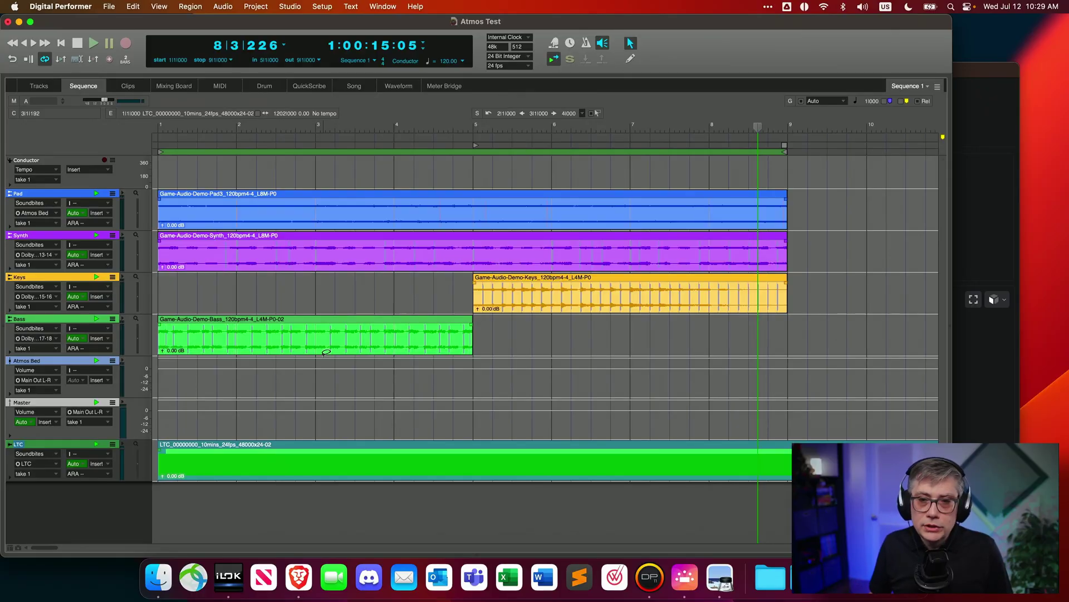
Step: Change the Main Out L-R output bundle's format to 10.2 in Digital Performer
click(296, 8)
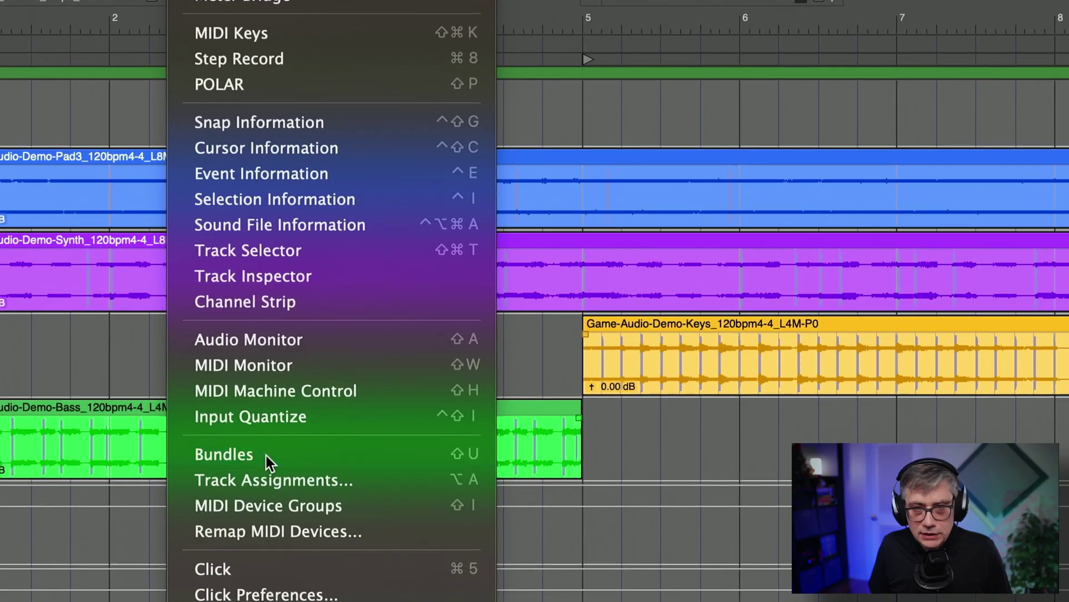
click(277, 429)
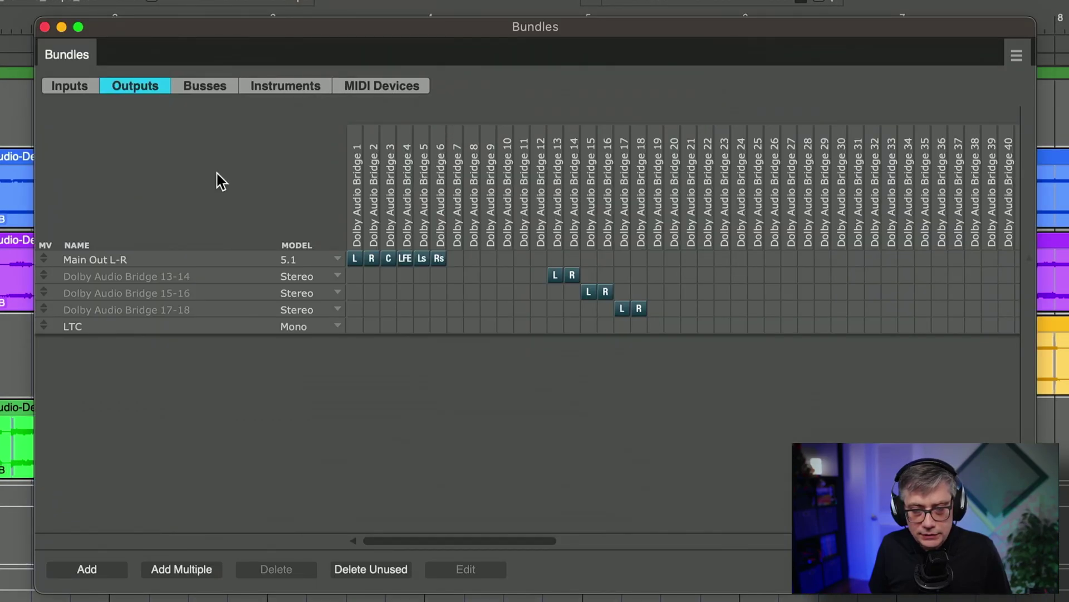
click(322, 269)
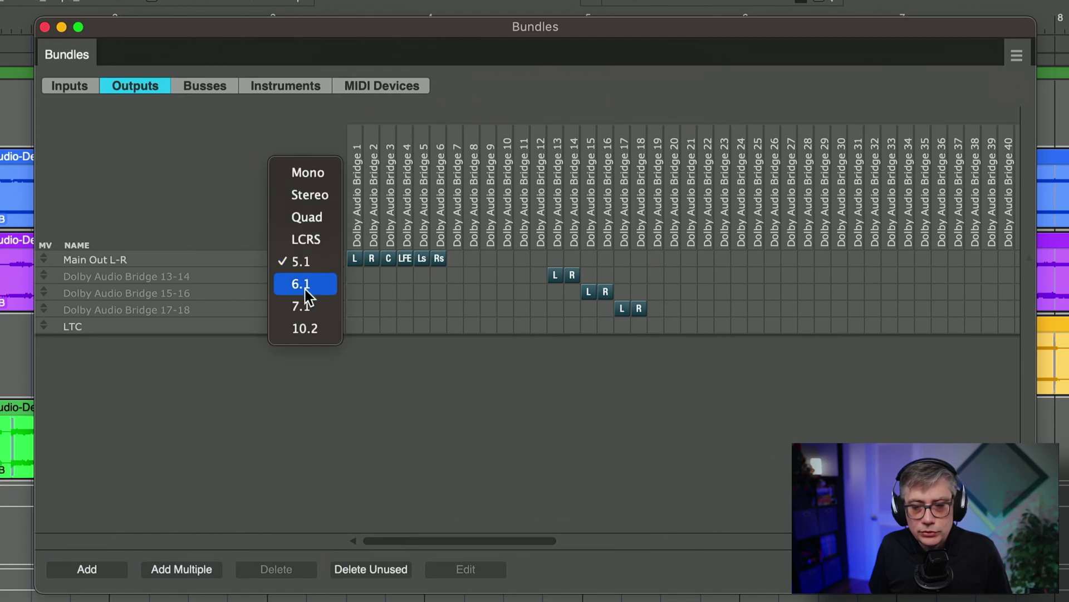
click(311, 329)
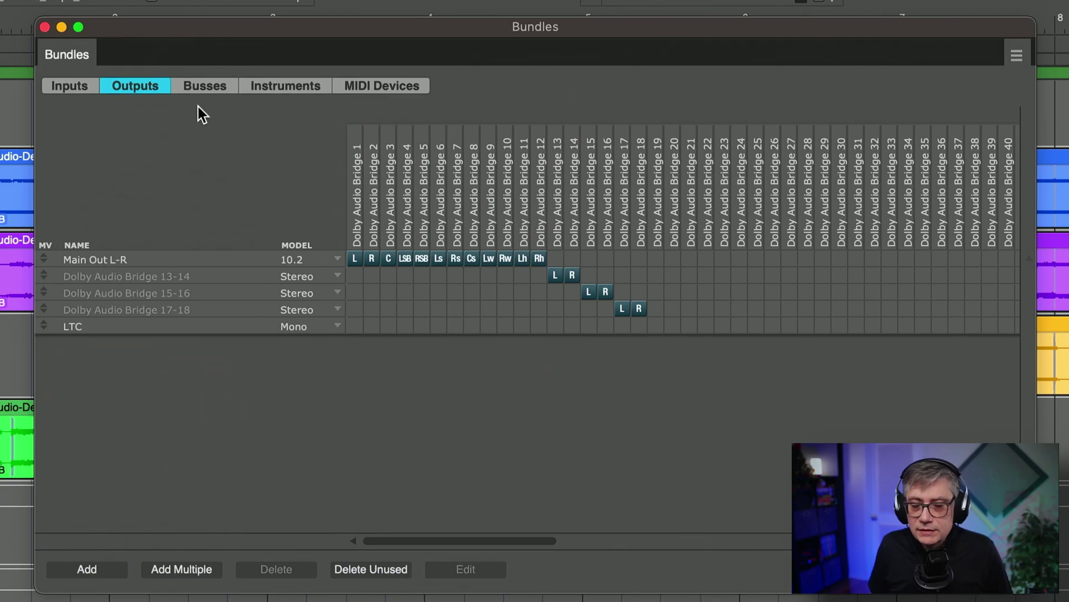
Step: Change the Atmos Bed bus bundle to 10.2 and reassign Atmos Bed (10.2) as the Atmos Bed track's input
click(216, 95)
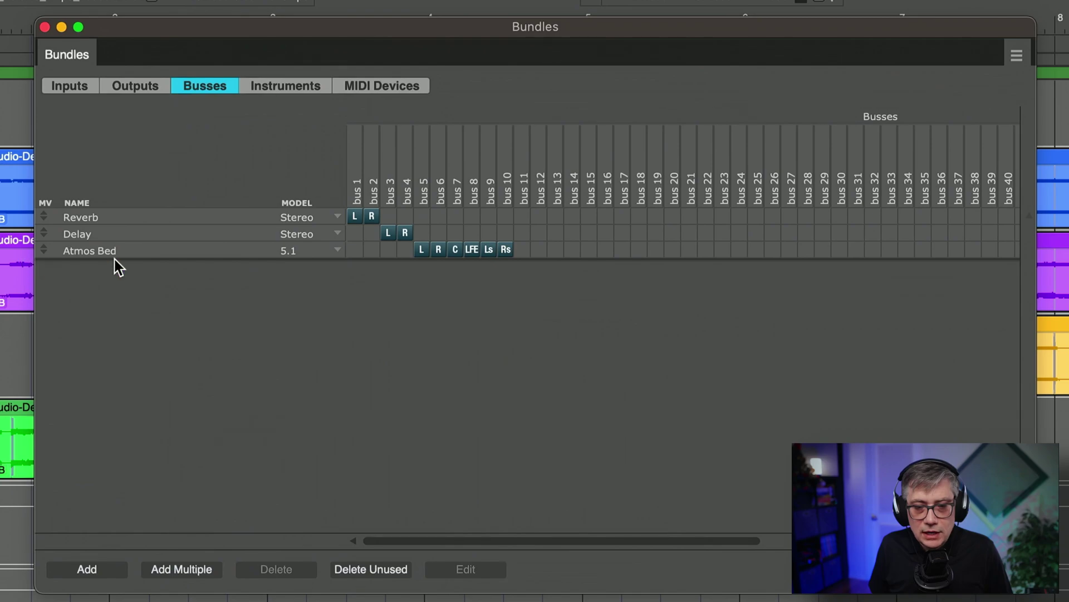
click(331, 252)
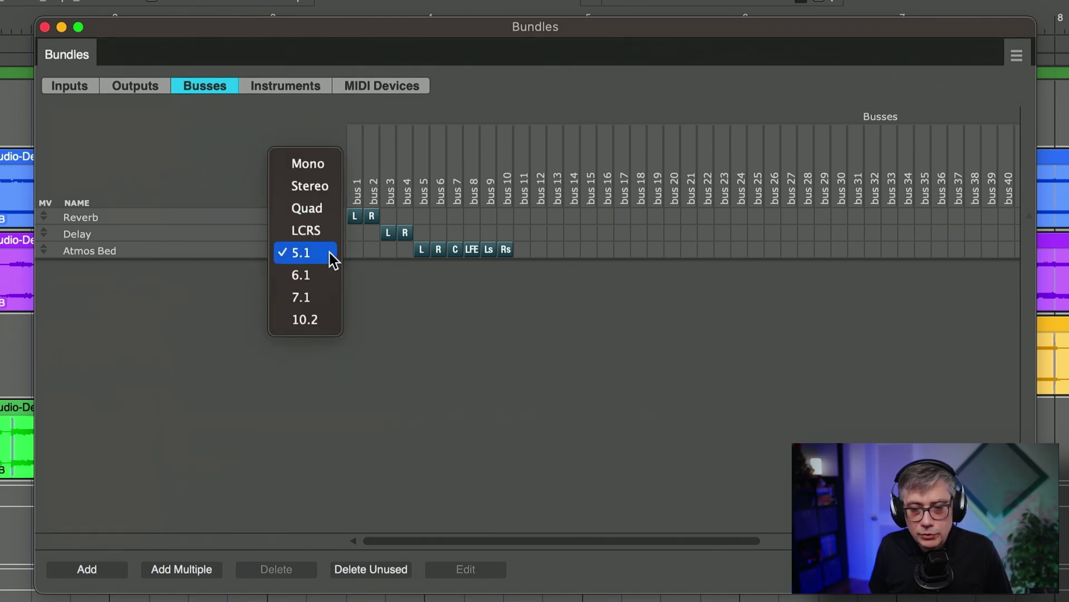
click(328, 326)
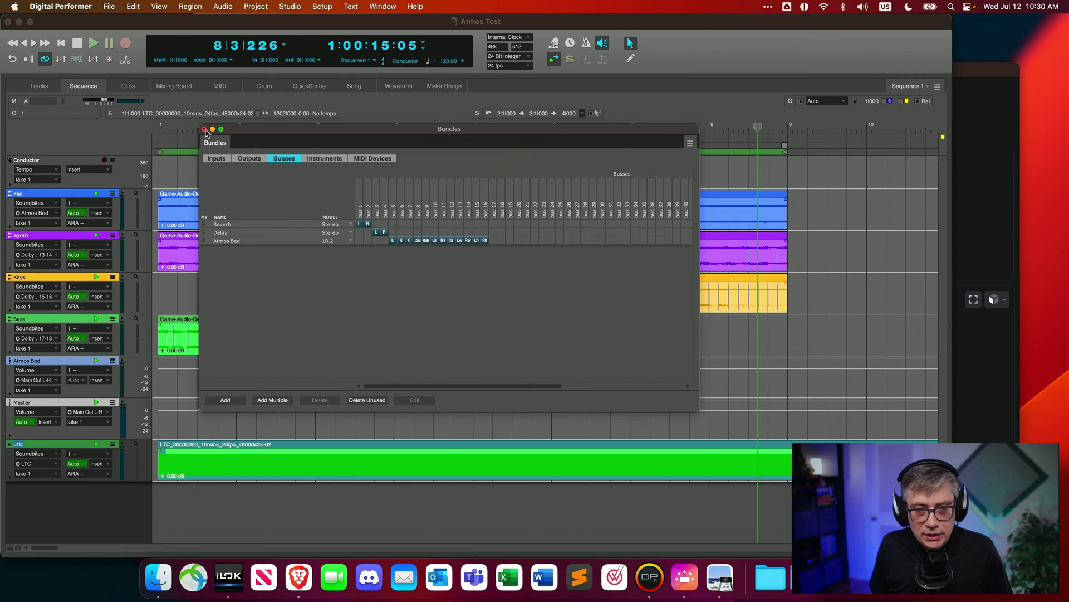
click(204, 129)
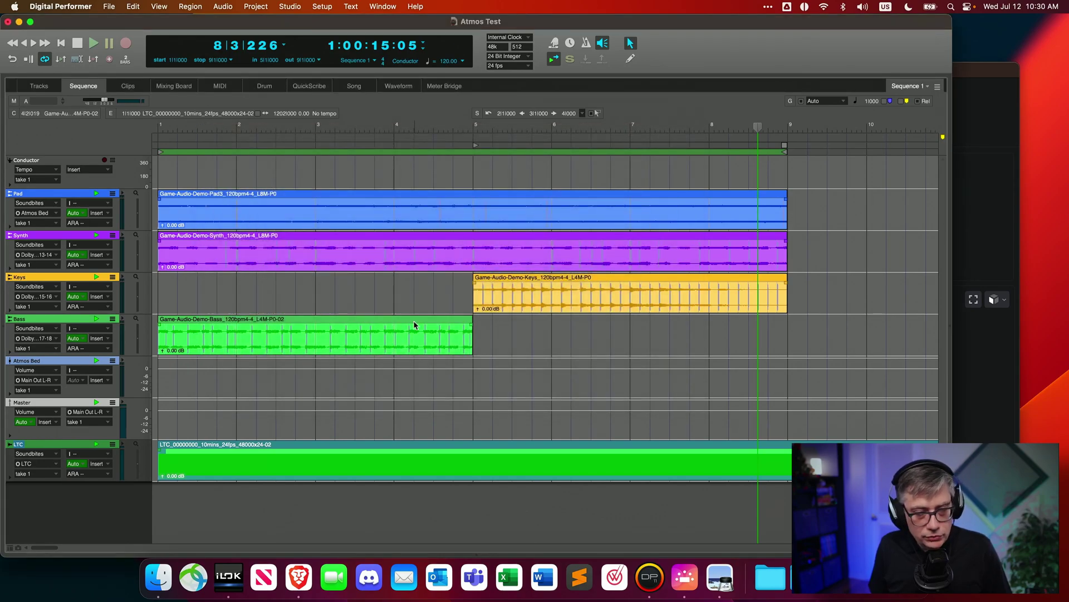
click(94, 374)
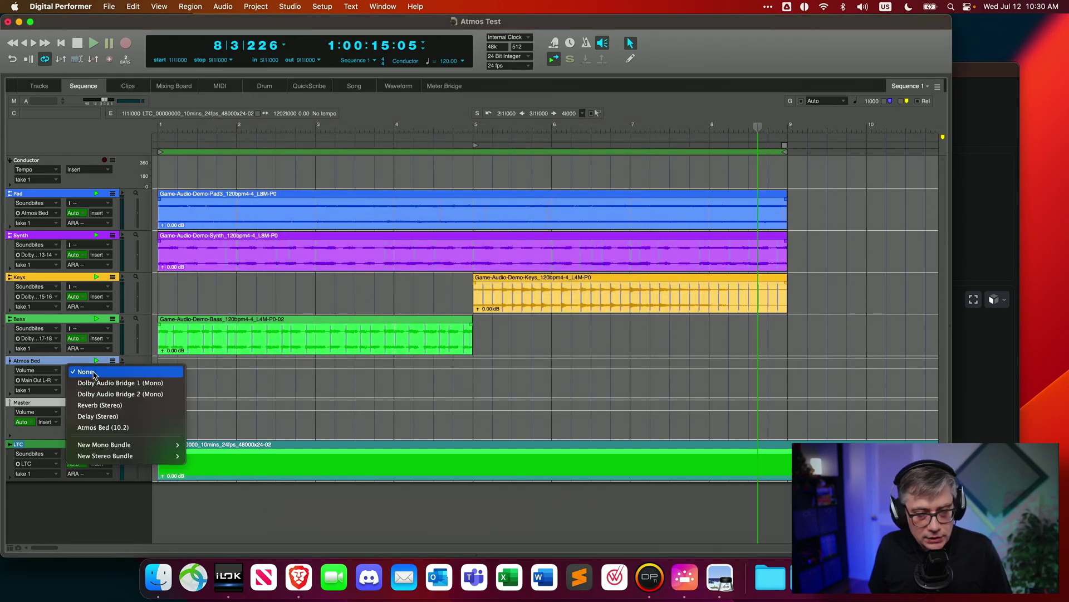
click(126, 427)
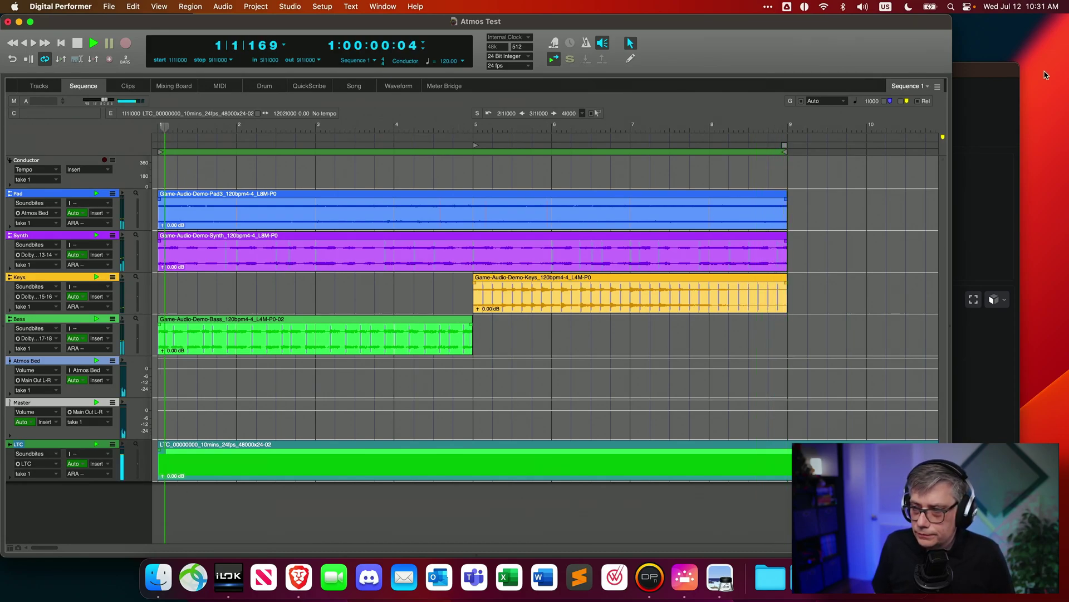
Step: Check the bed channel activity in Dolby Atmos Renderer during playback, return to Digital Performer and close the speaker layout image
click(958, 123)
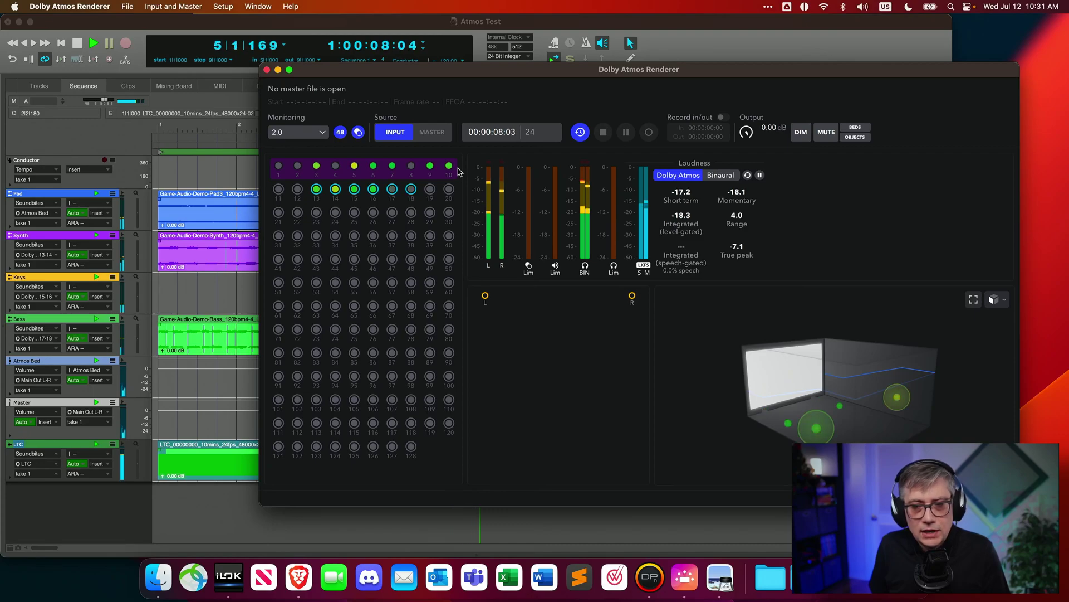
click(412, 44)
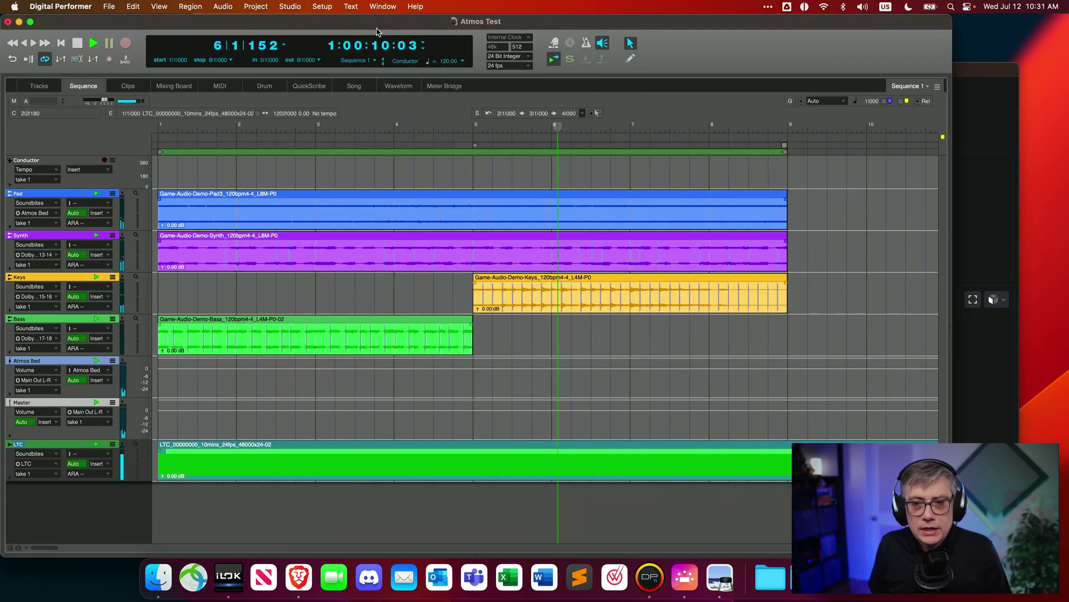
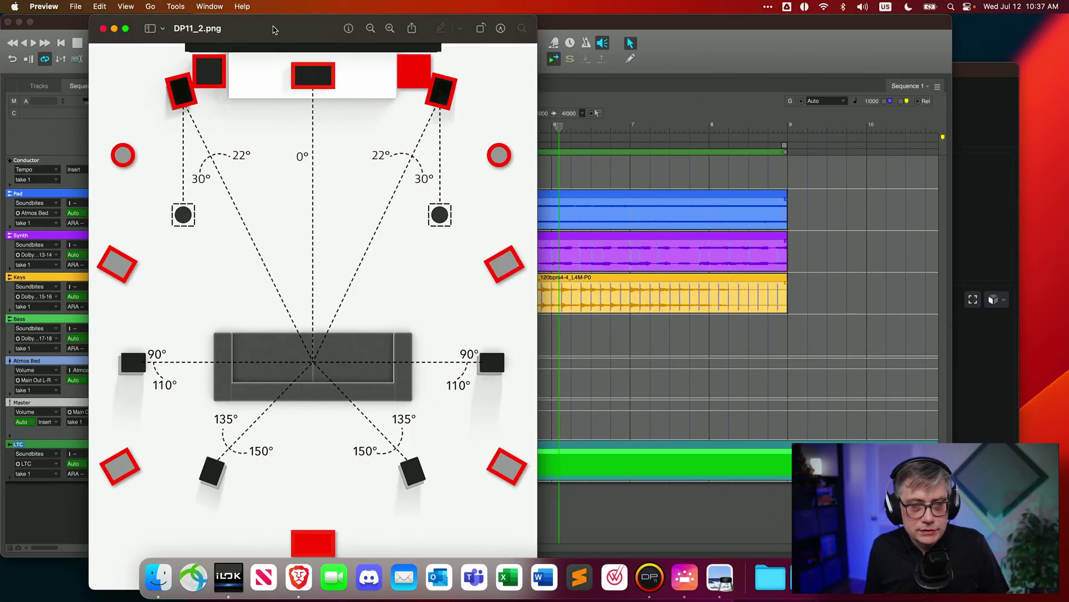
key(super+w)
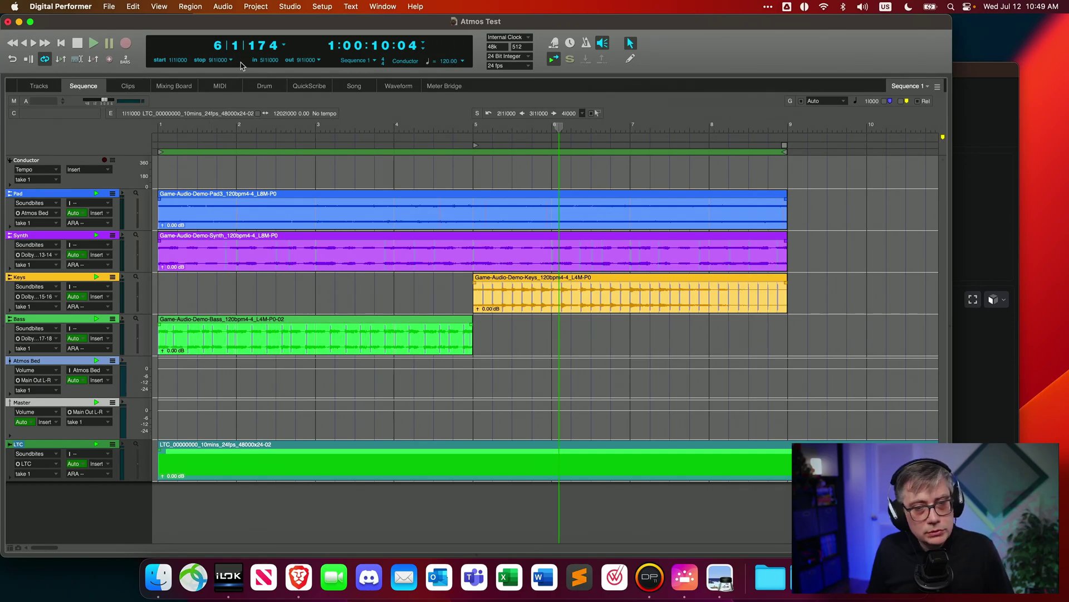
Step: Insert the MChannelMatrix effect in the first insert slot of the Atmos Bed channel
click(178, 87)
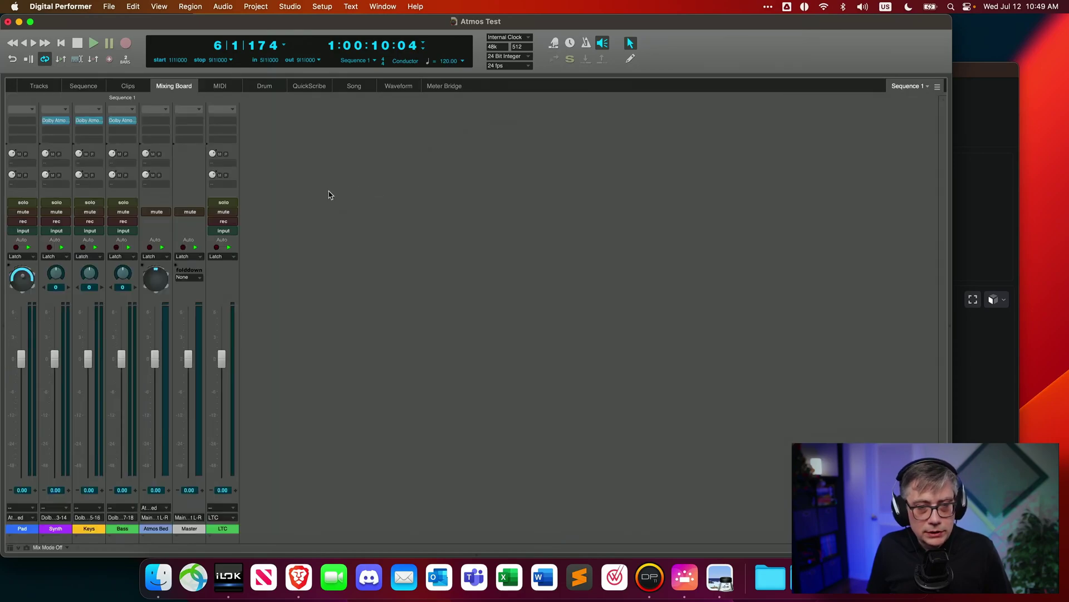
click(156, 120)
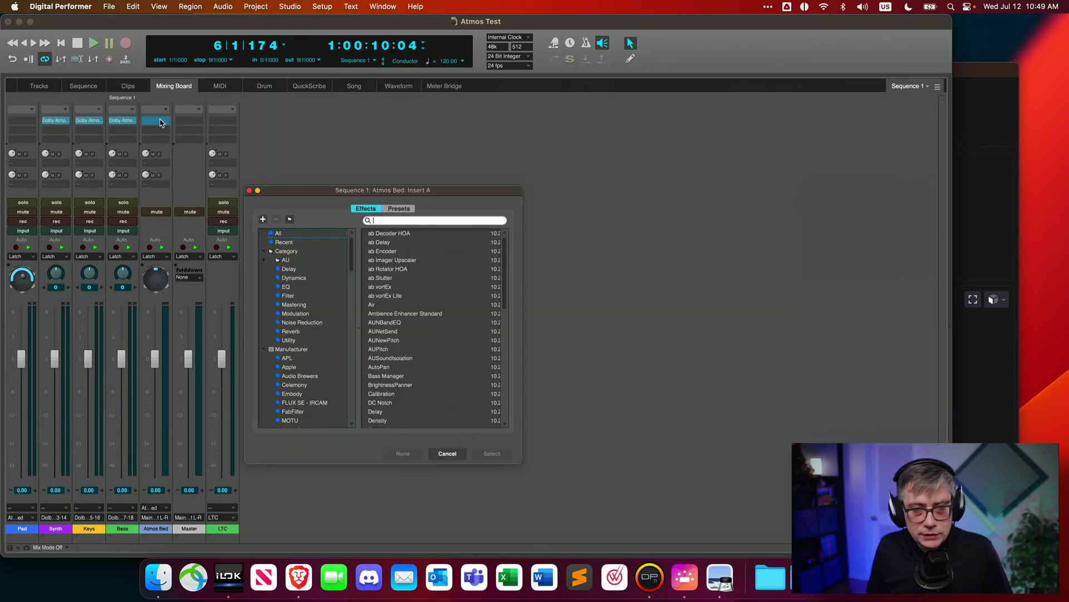
text(mch)
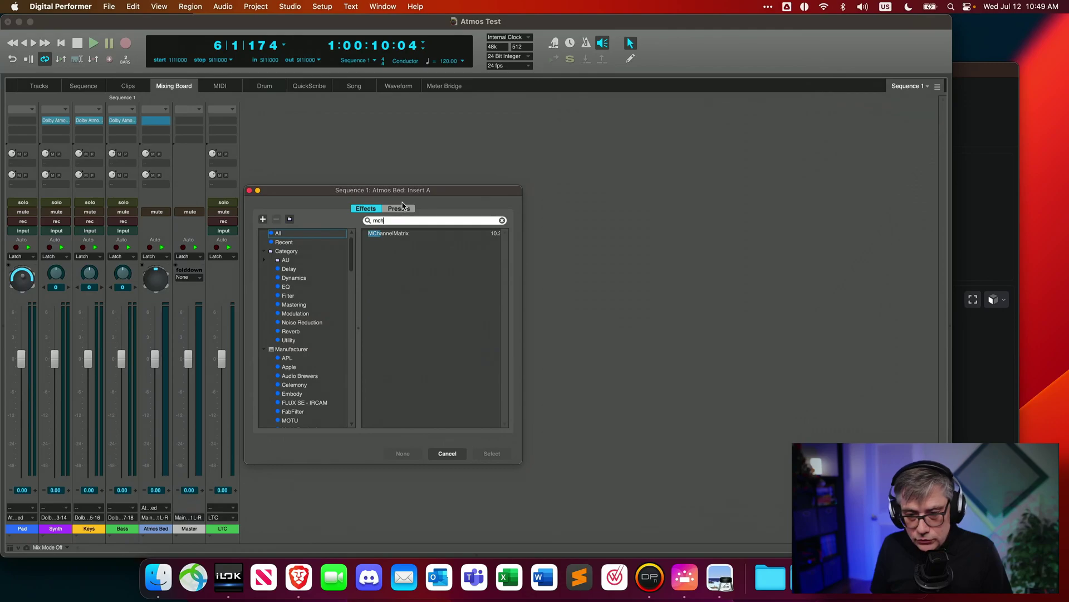
text(a)
click(399, 235)
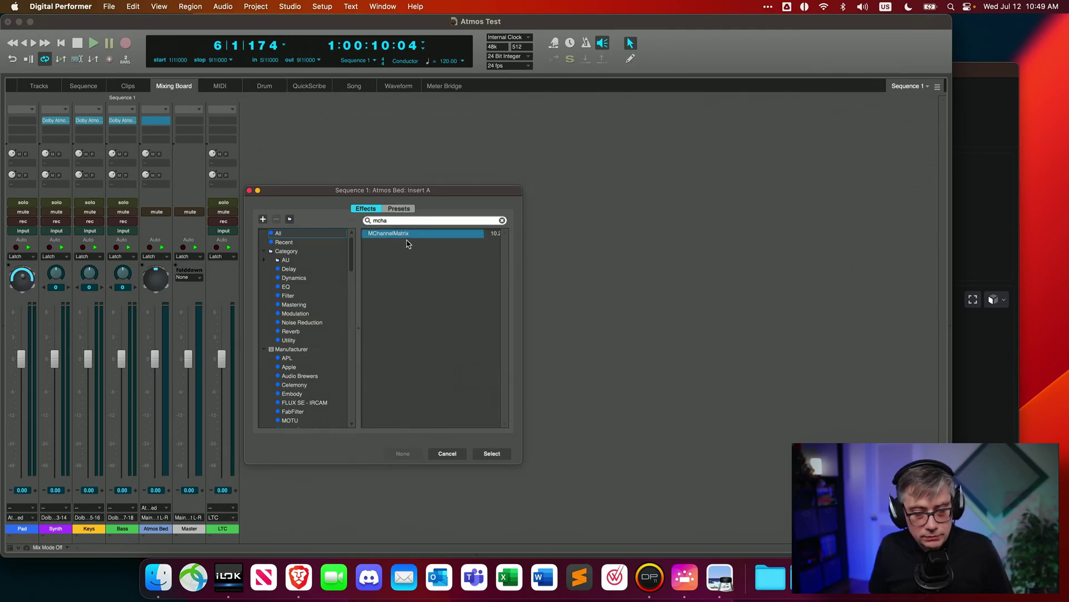
click(492, 454)
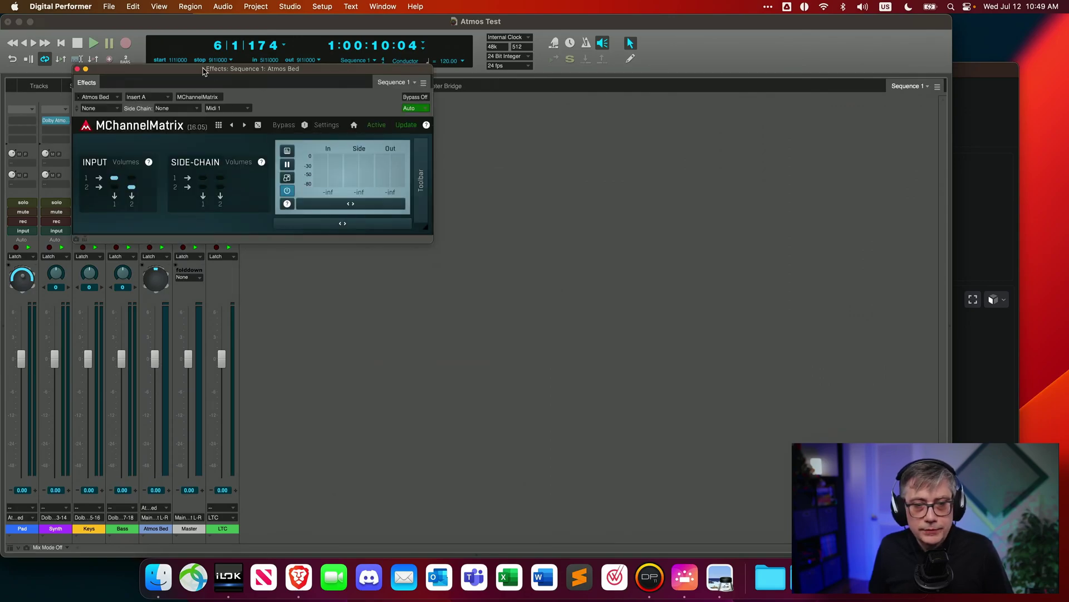
drag(209, 73, 417, 82)
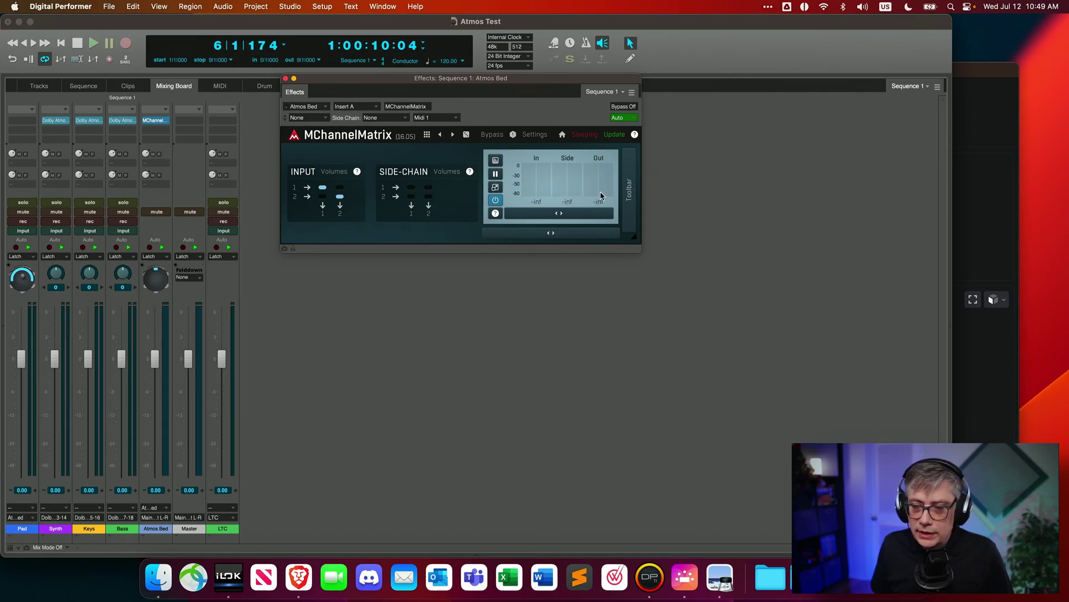
Step: Switch MChannelMatrix to Ambisonics processing and set the Ambisonics order to 3 (16 channels)
click(630, 187)
drag(556, 90, 499, 87)
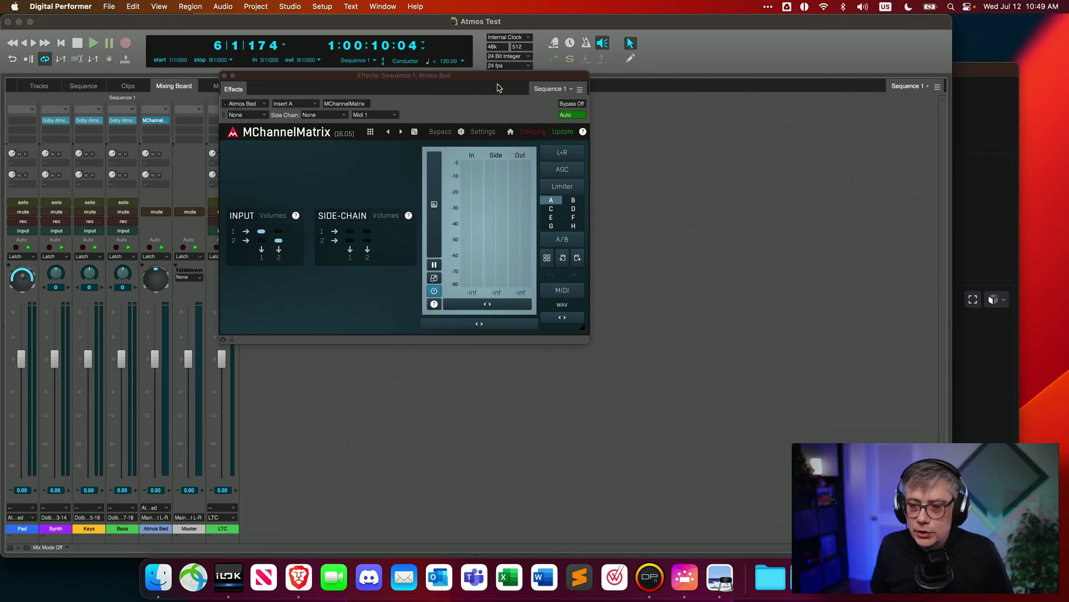
click(562, 154)
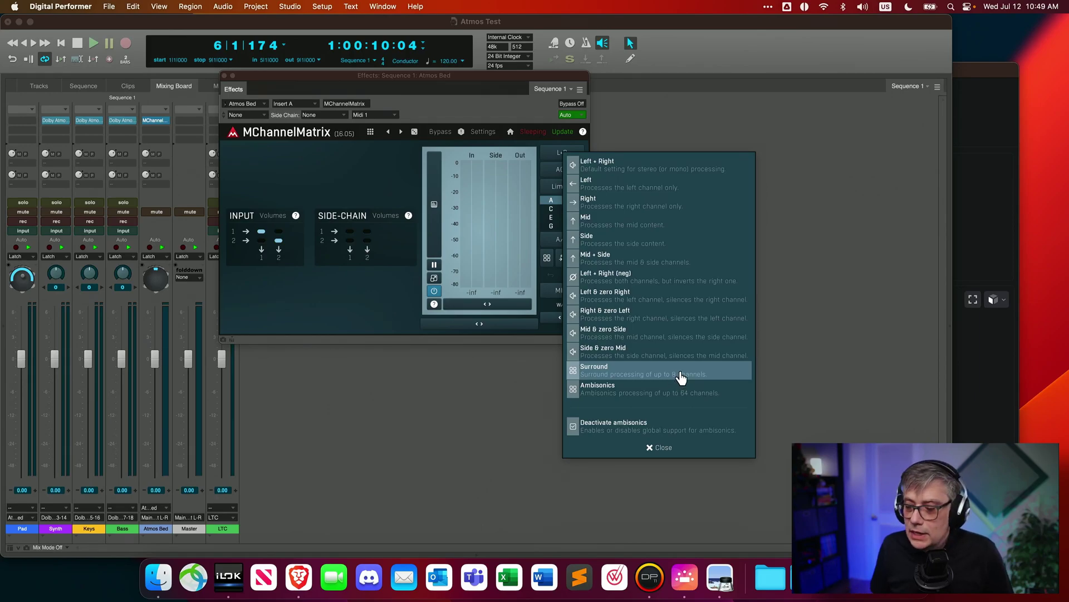
click(607, 389)
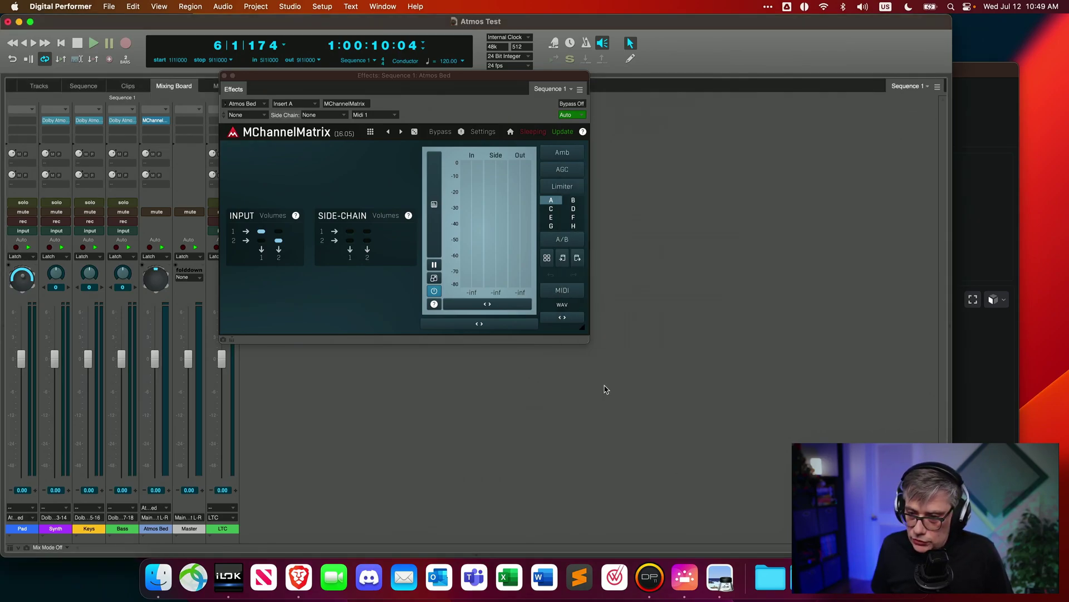
click(583, 156)
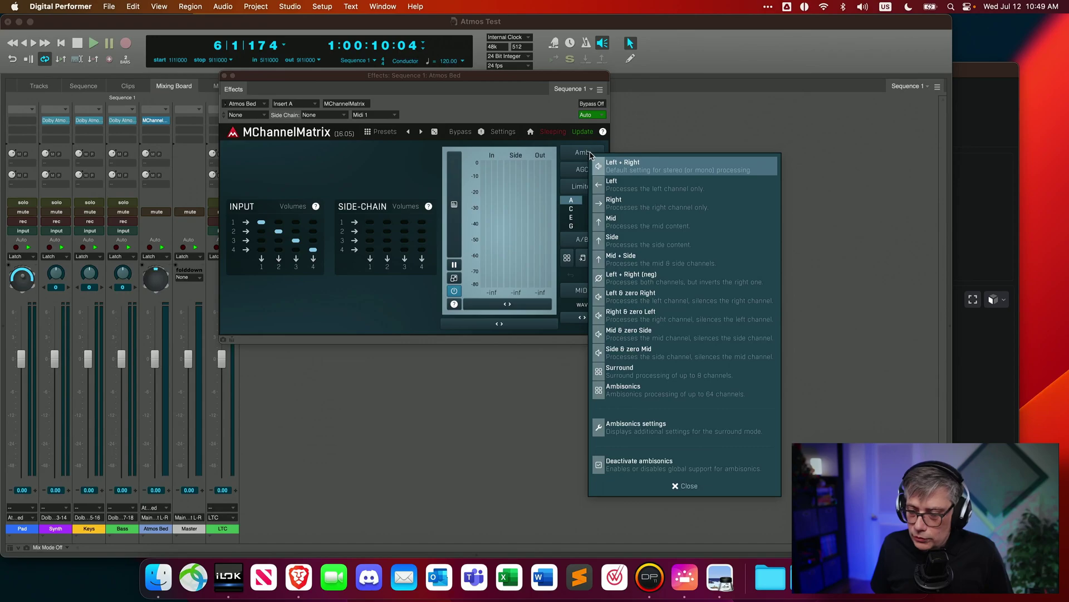
click(641, 437)
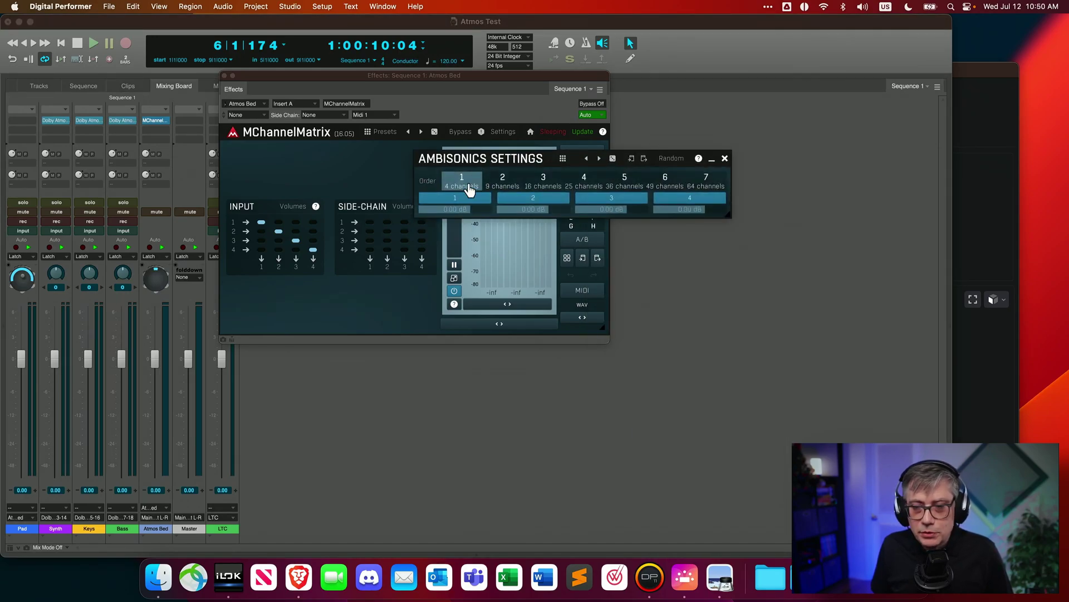
click(544, 181)
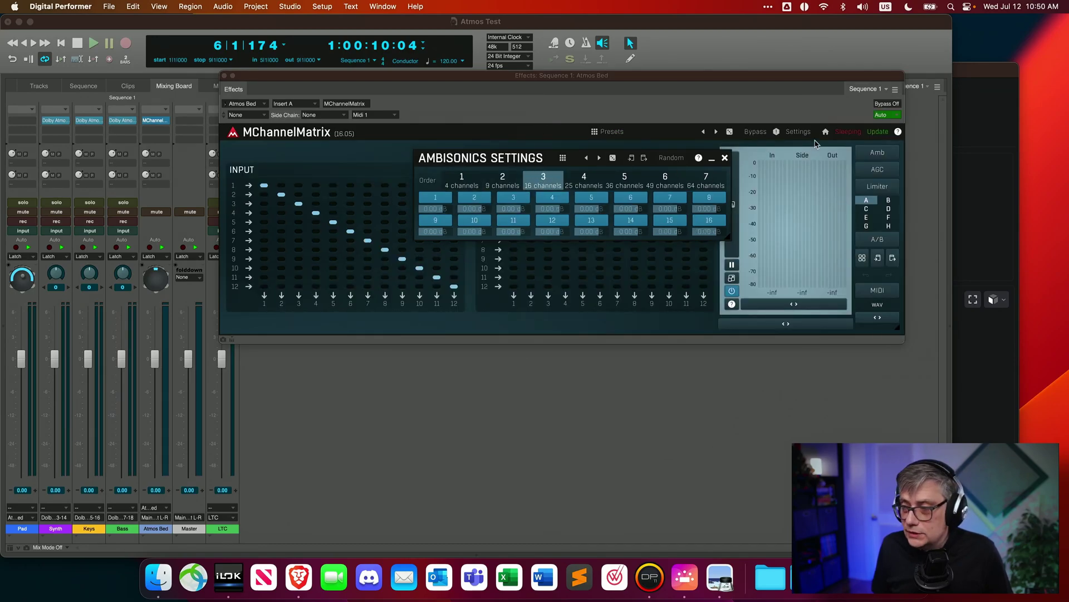
click(725, 157)
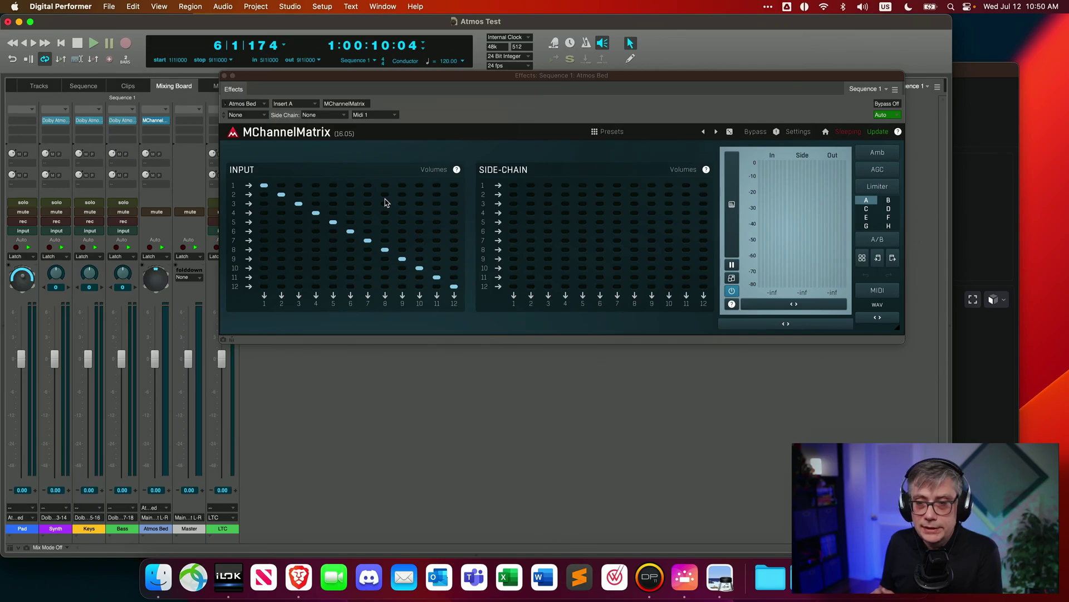
Step: Load the DP11 preset in MChannelMatrix
click(611, 132)
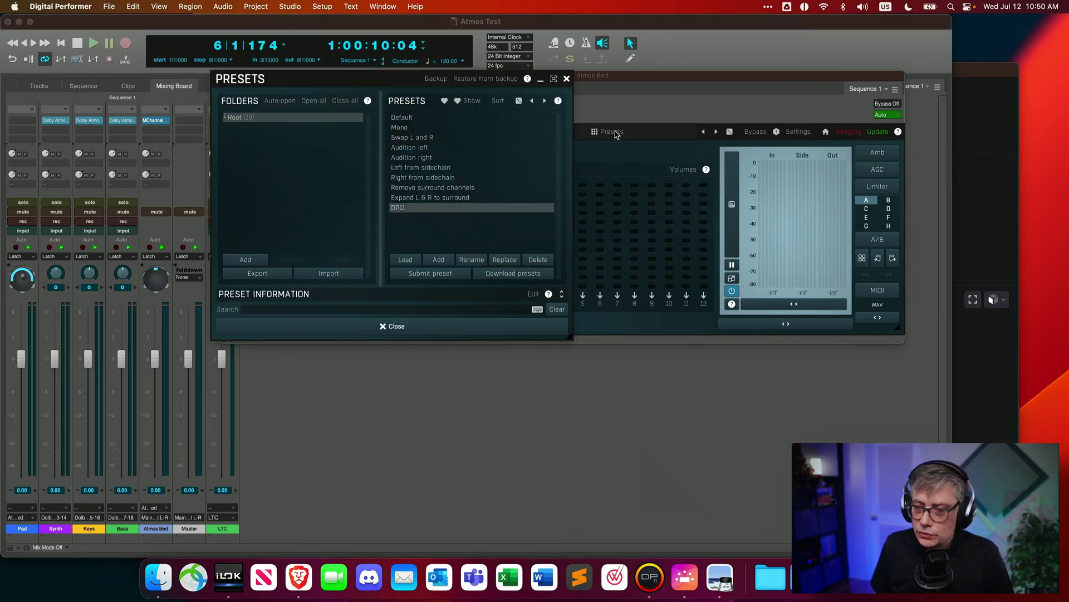
click(398, 209)
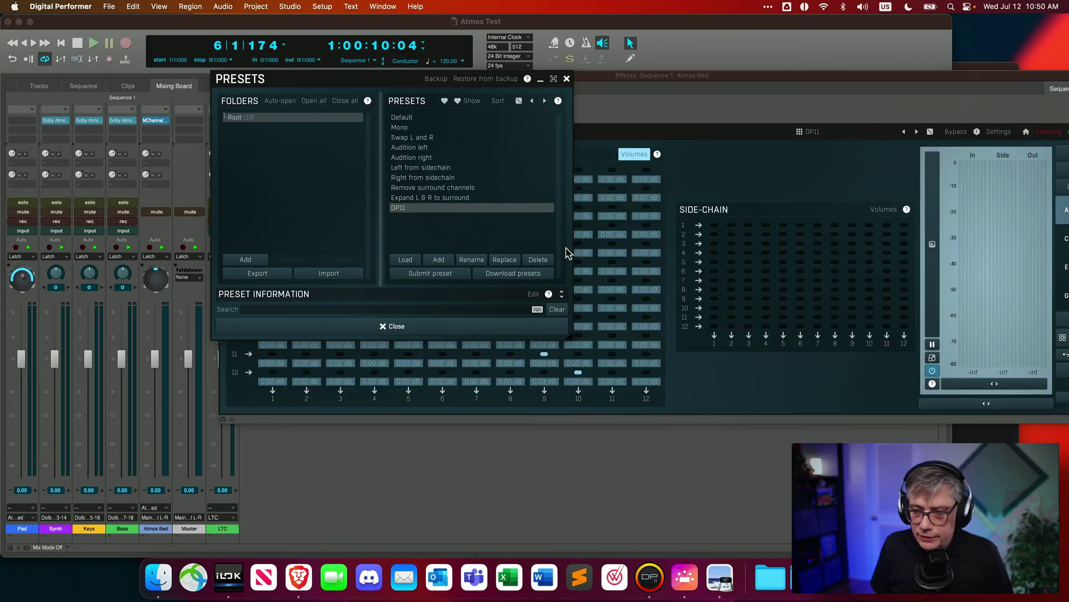
Step: Close the MChannelMatrix preset browser, bring the full channel matrix into view for review, and close the effect window
click(566, 79)
drag(813, 82, 644, 72)
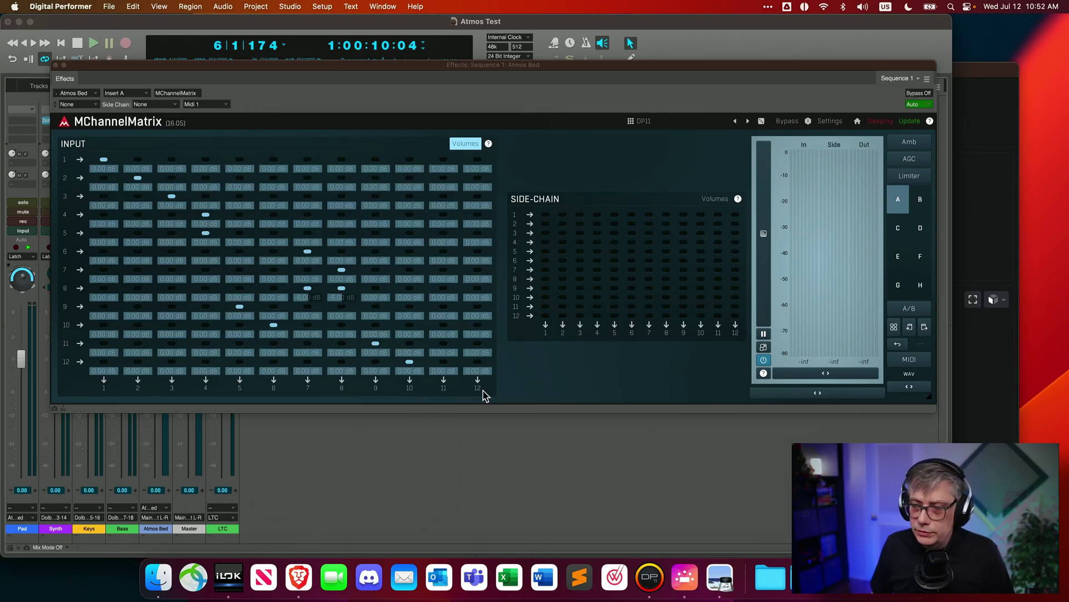
click(56, 65)
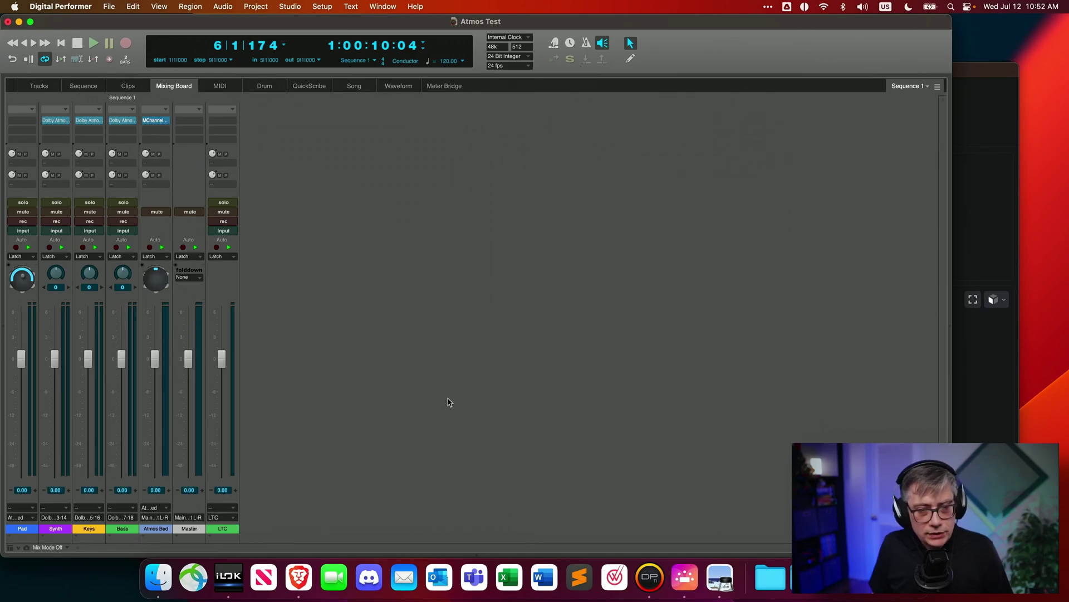
Step: Open the Pad track's surround panner and replace TriPan with Arc Panner
double_click(8, 271)
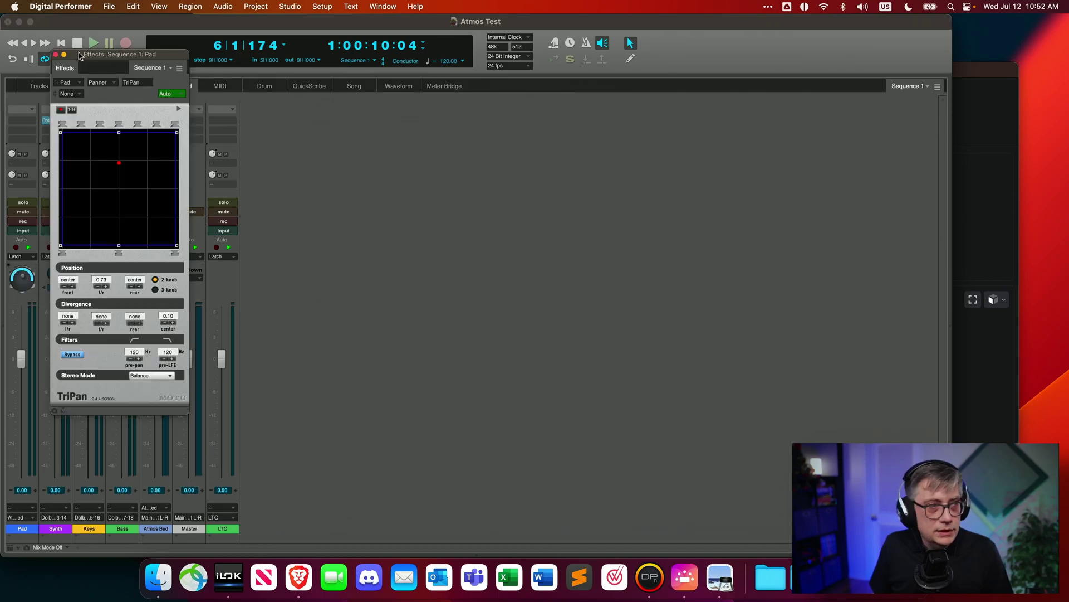
drag(79, 54, 413, 61)
click(466, 90)
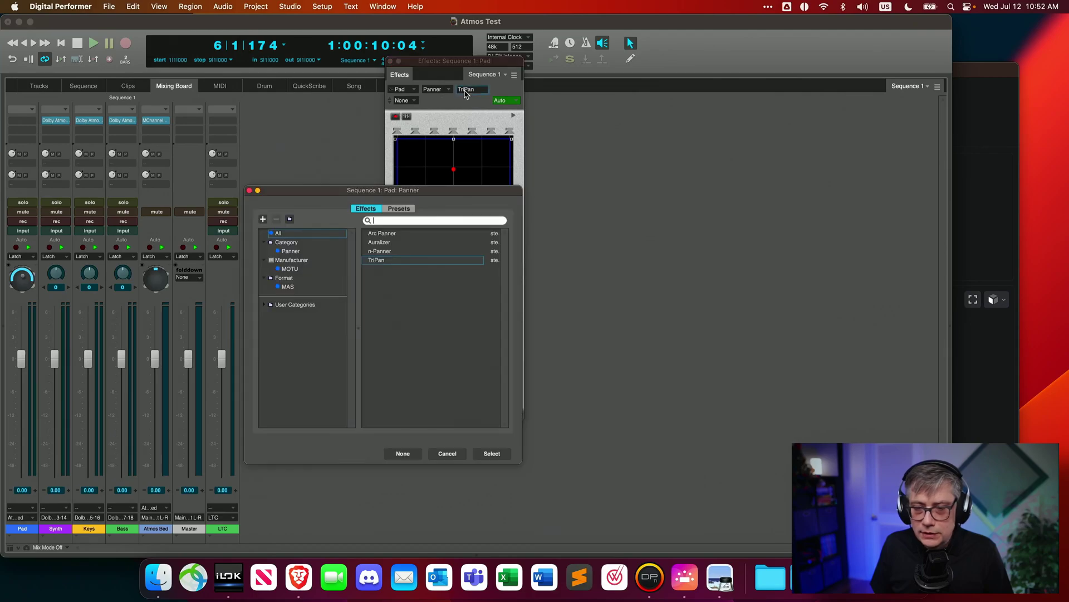
click(385, 233)
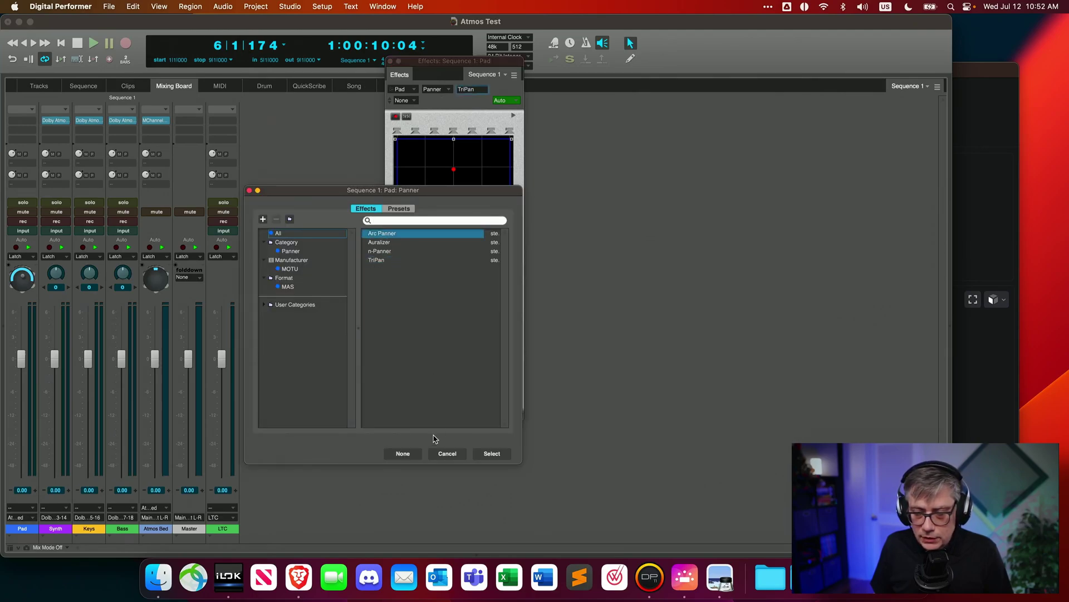
click(490, 456)
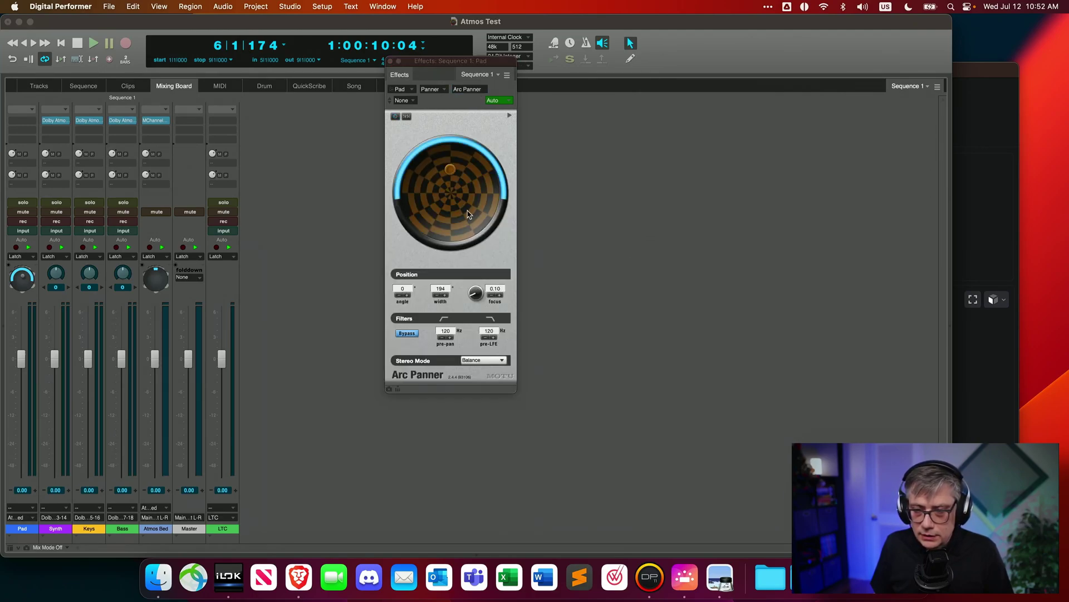
Step: Move the Pad's Arc Panner puck to an angle of about 5° and width of about 174°, and lower the Pad fader to -7.30
mouse_move(452, 187)
mouse_down()
mouse_move(447, 168)
mouse_move(455, 170)
mouse_up()
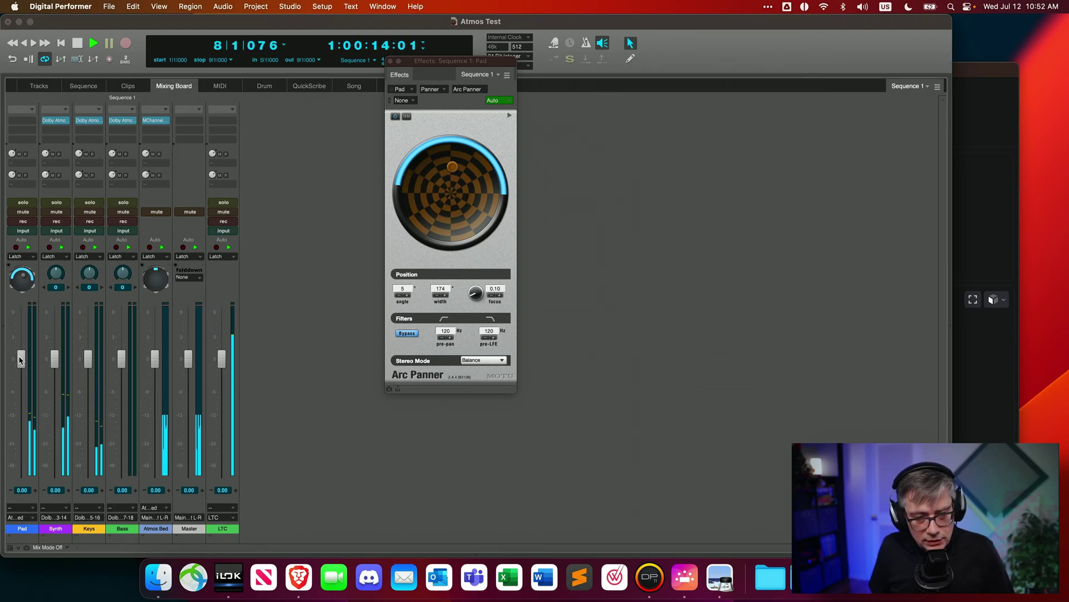
drag(20, 359, 18, 396)
Step: Check the bed channels in Dolby Atmos Renderer while panning the Pad to the front at about -2° with 105° width, and close Arc Panner
click(974, 71)
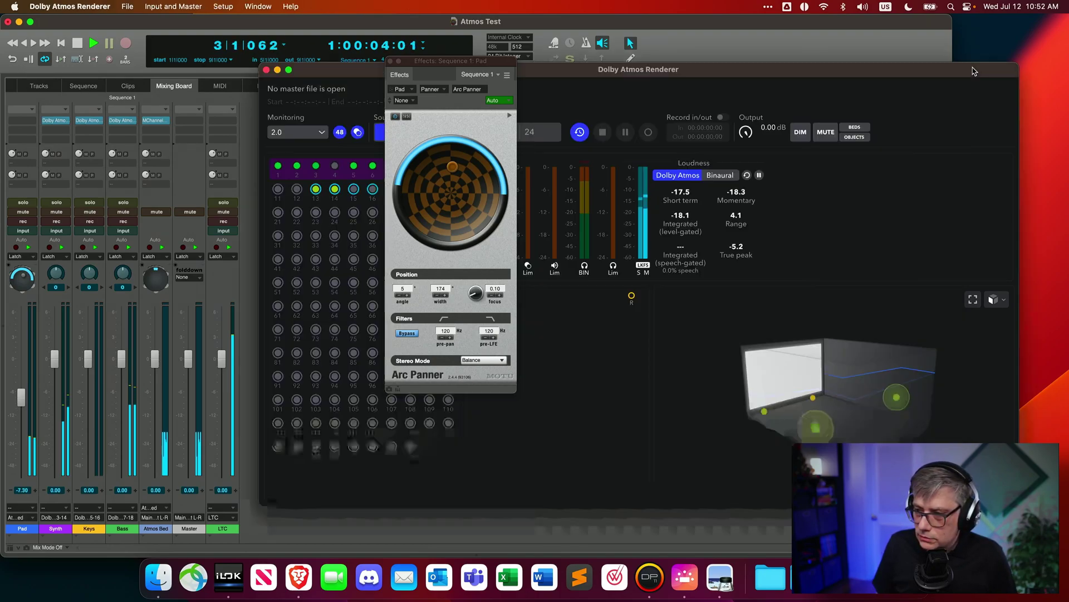
drag(515, 77, 604, 69)
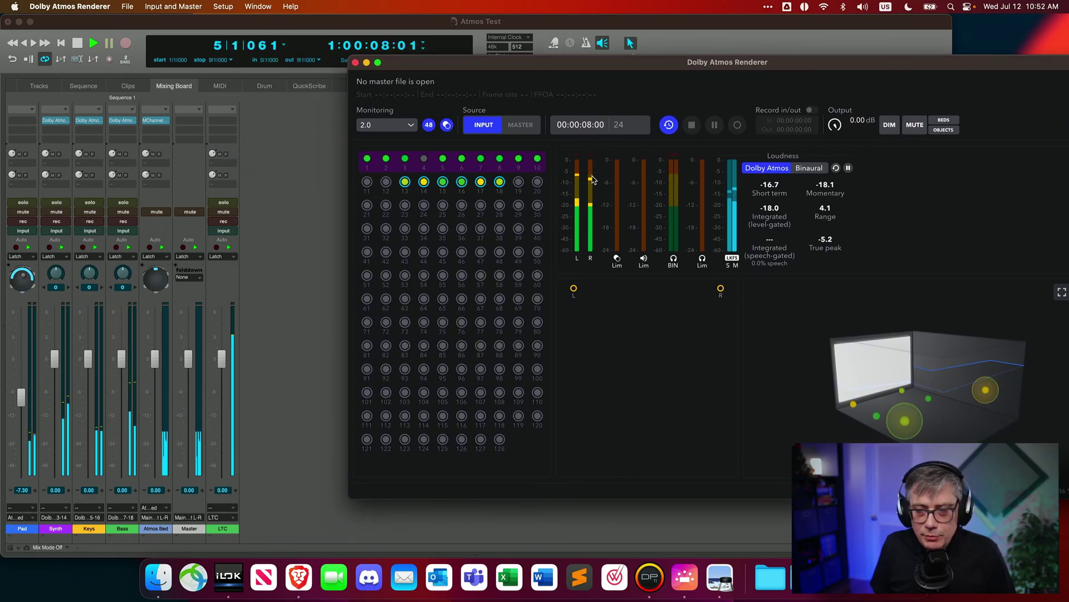
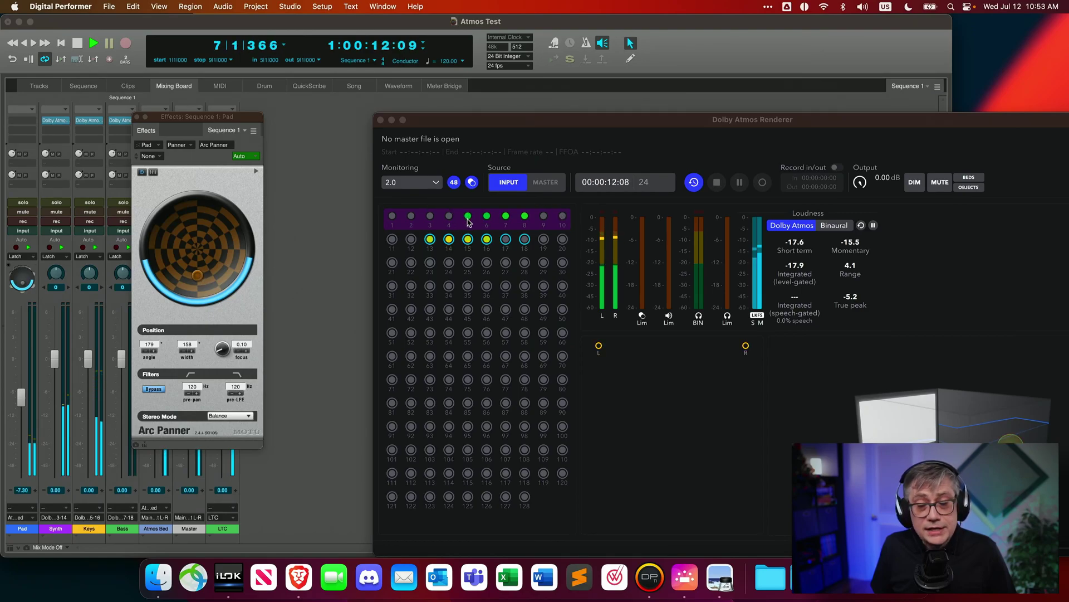
drag(198, 278, 199, 216)
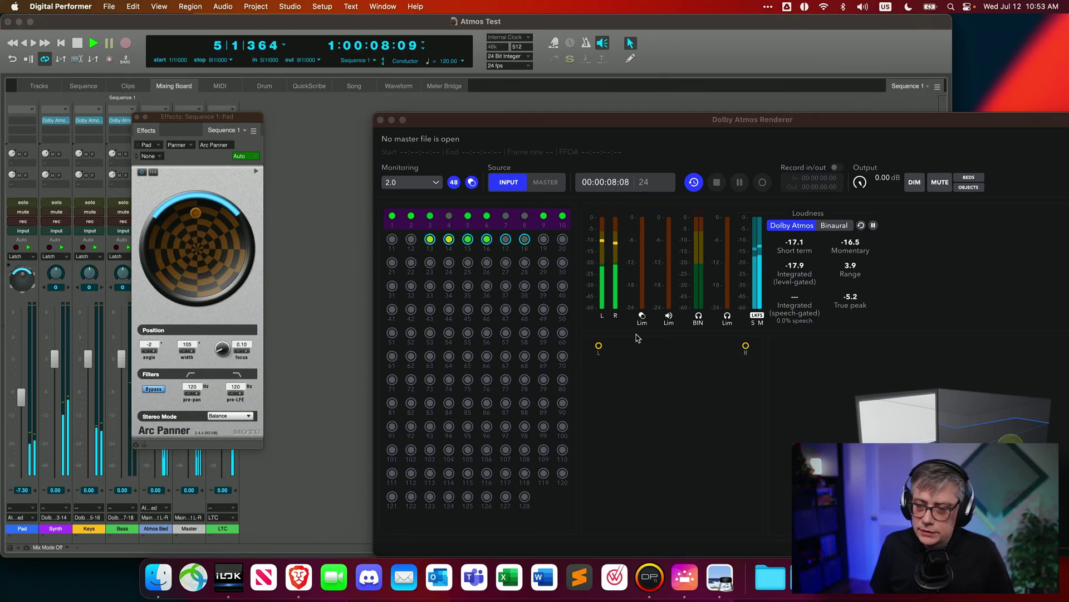
drag(769, 130, 668, 86)
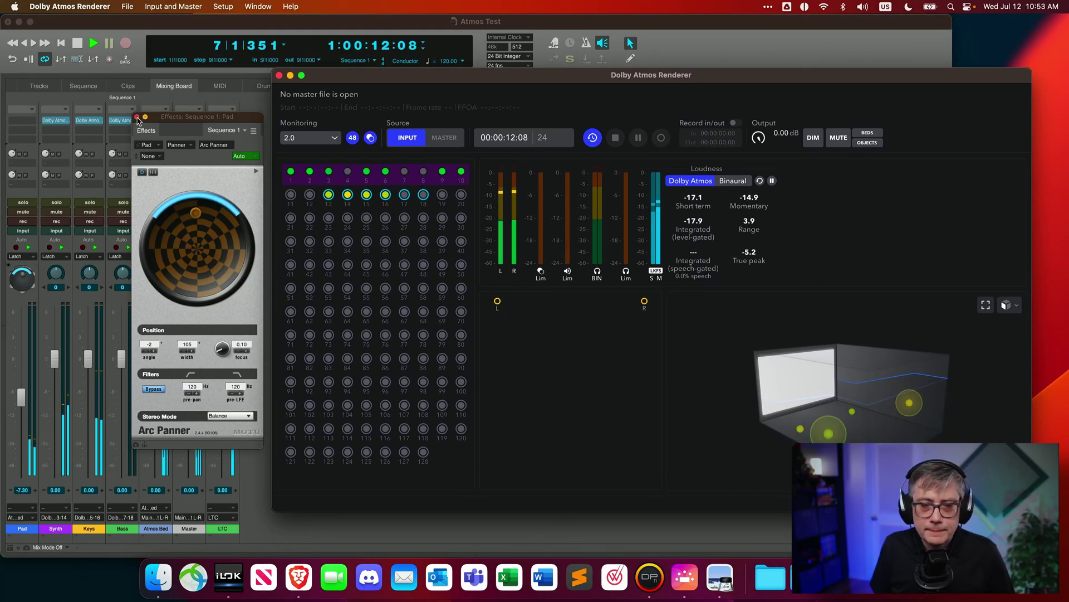
click(137, 118)
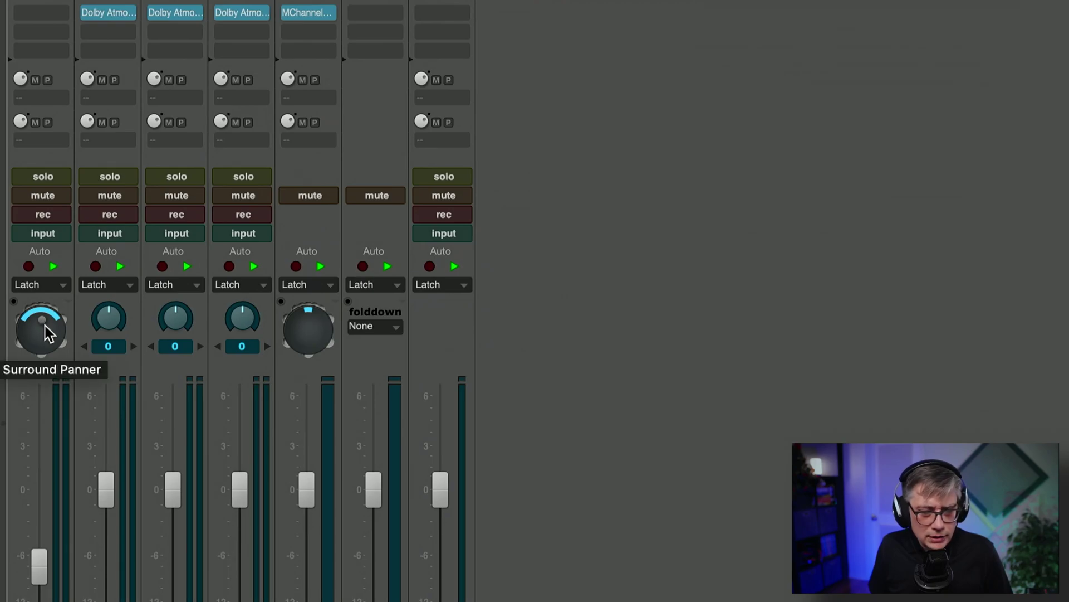
Step: Pan the Pad toward the rear on its mixer panner, check bed channel activity in Dolby Atmos Renderer during playback, and return to Digital Performer
drag(43, 329, 40, 346)
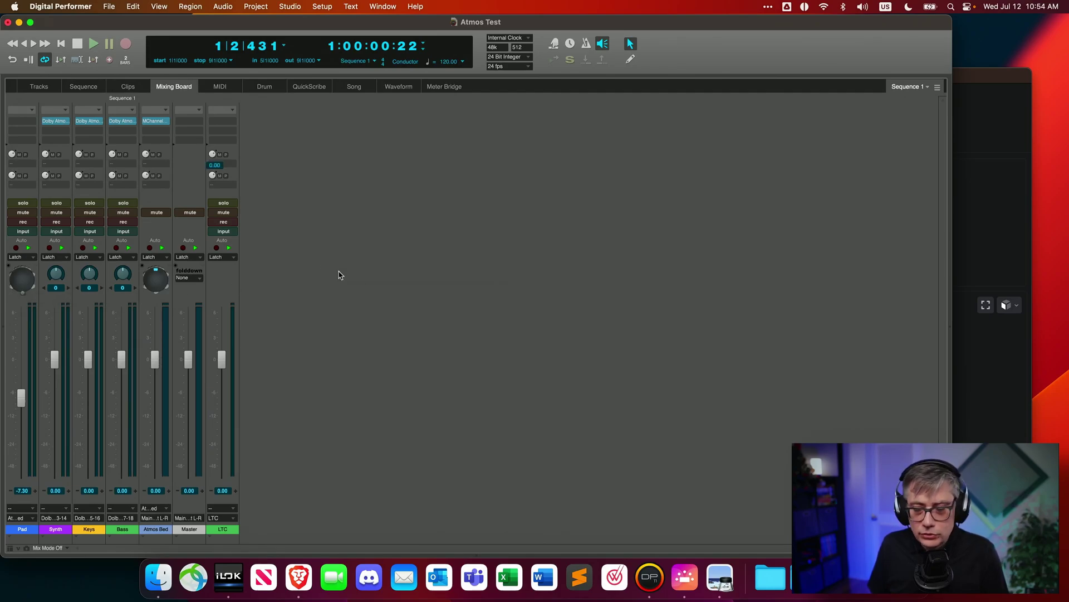
key(space)
click(966, 74)
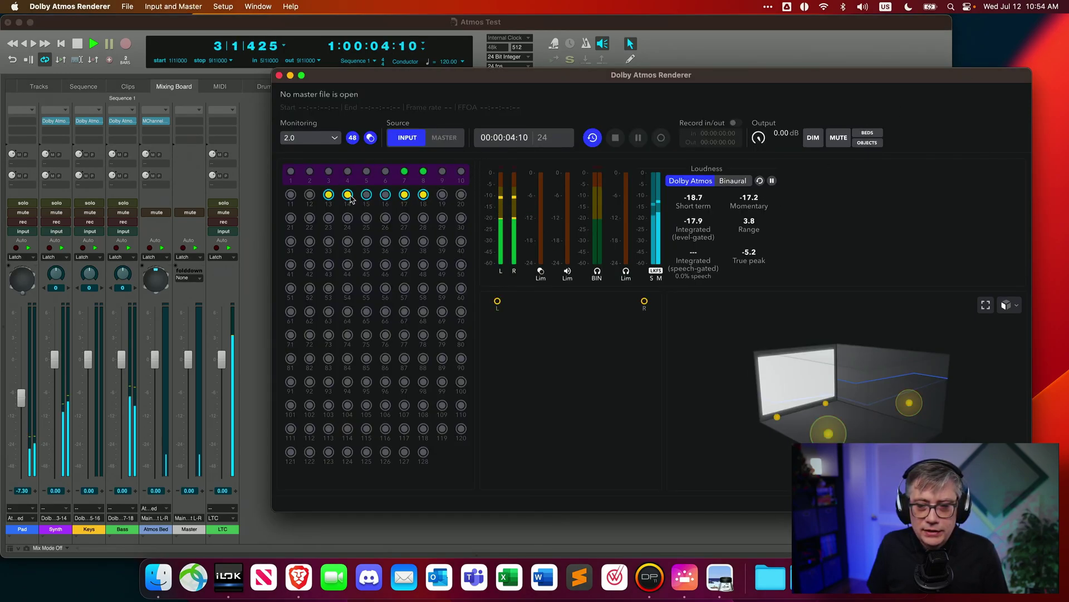
key(super+Tab)
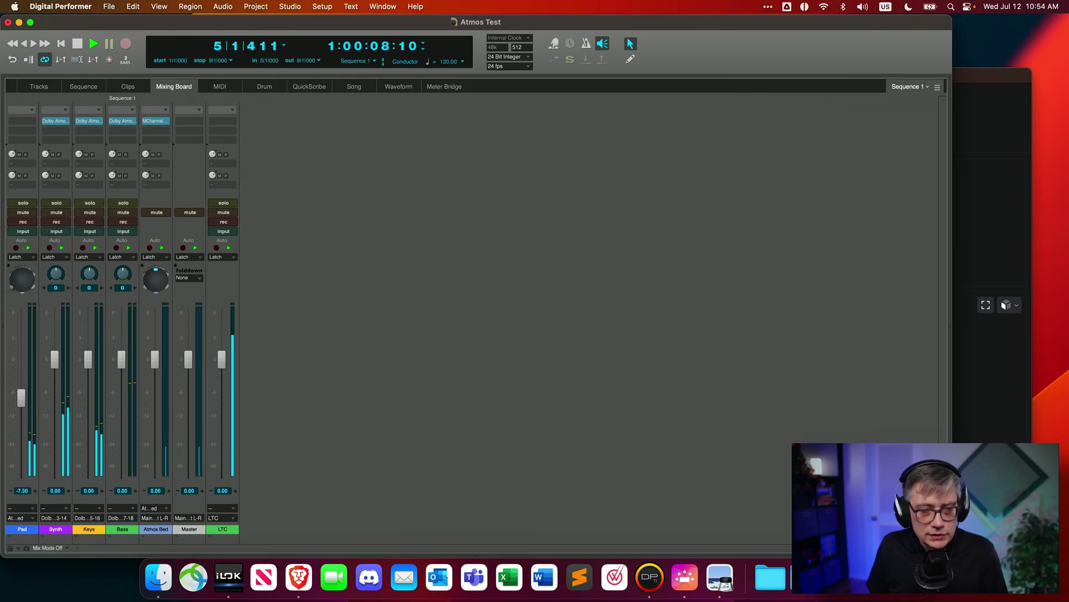
click(976, 78)
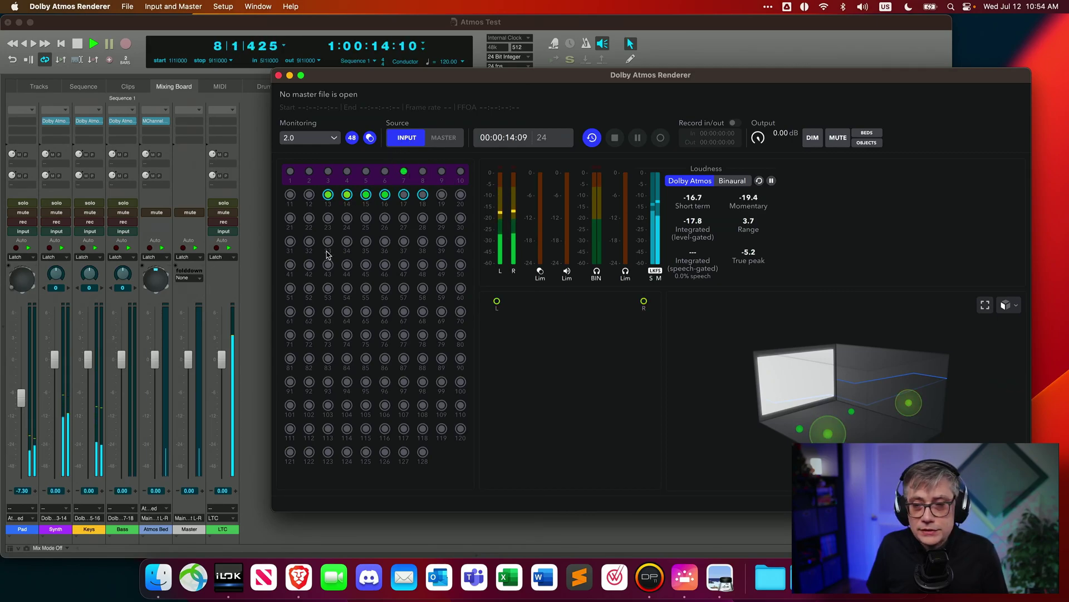
key(super+Tab)
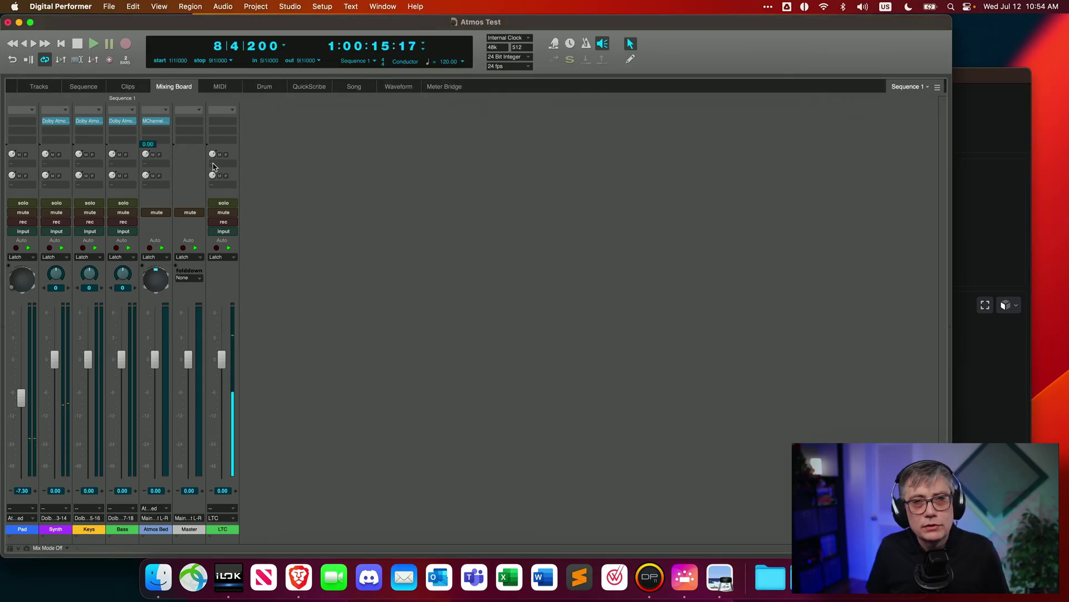